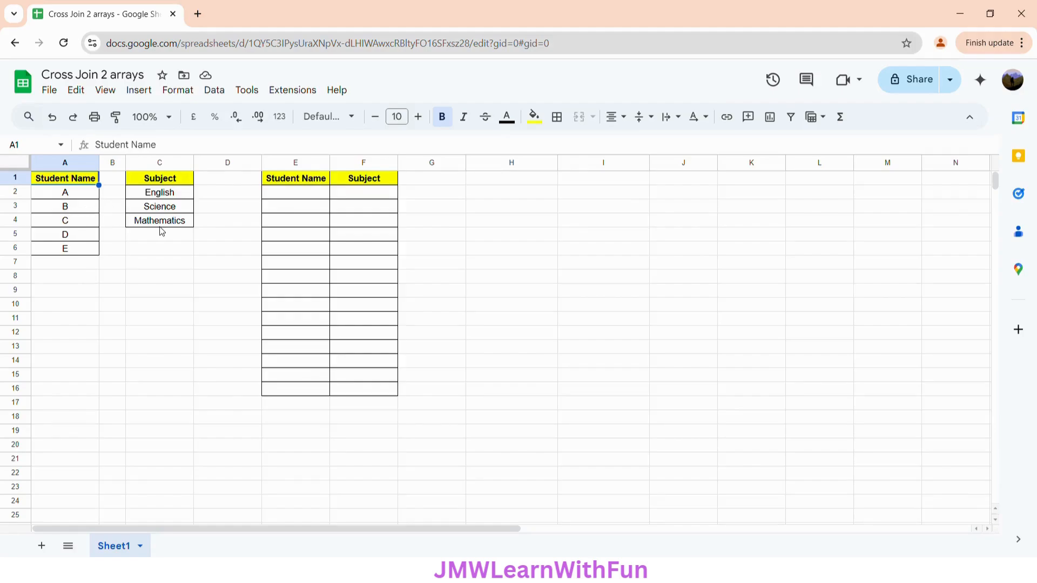
left_click(308, 195)
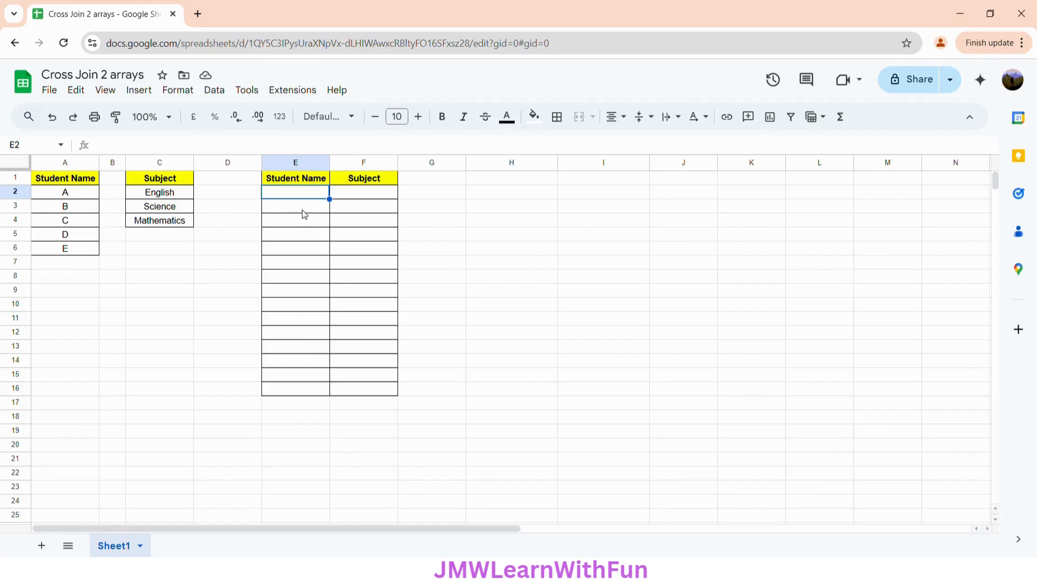
type("=")
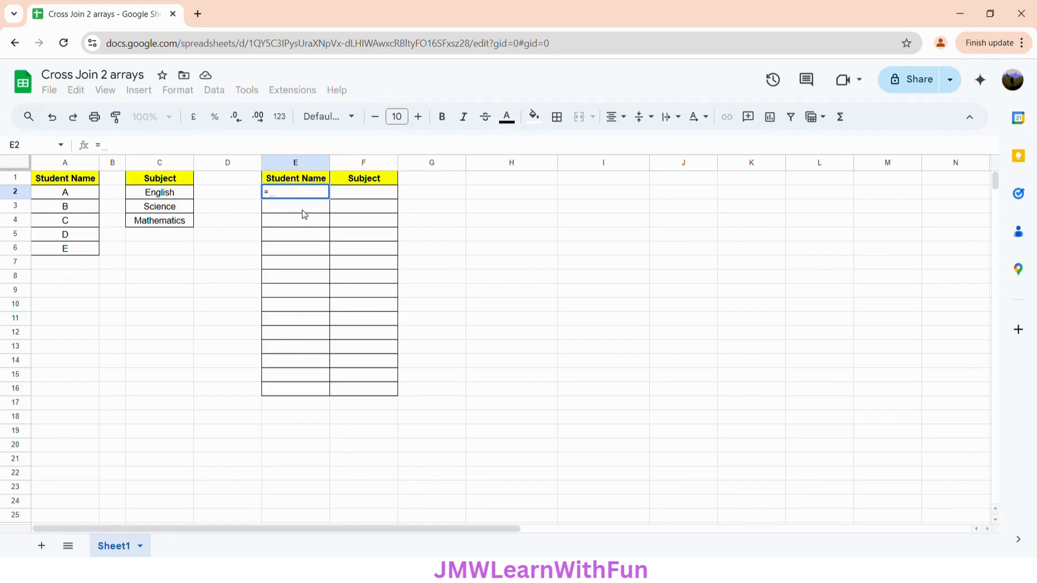
key("BackSpace")
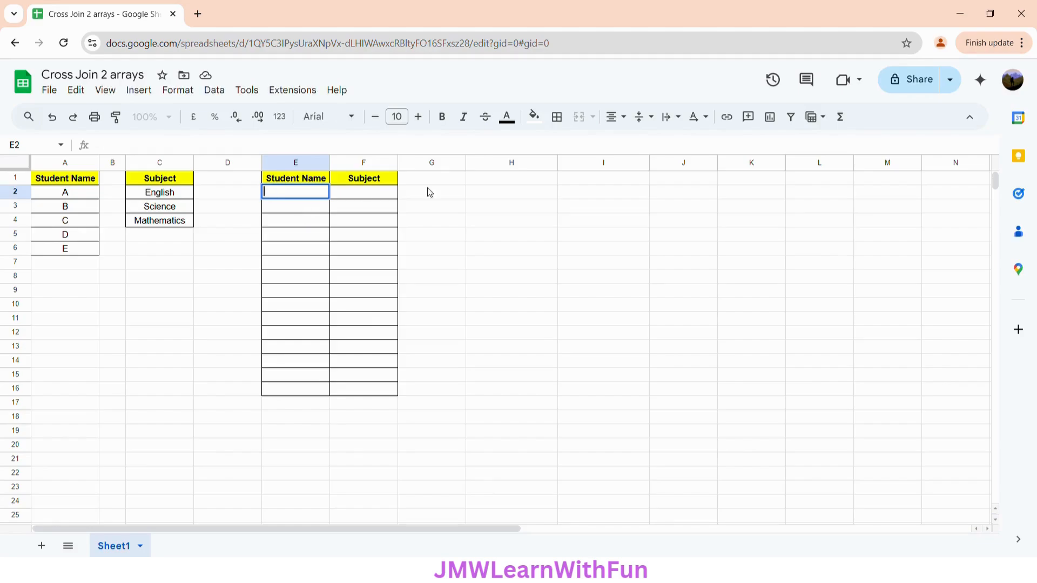
Enter a TRANSPOSE formula in cell H2 that lays out the subjects in C2:C4 across a row
left_click(479, 189)
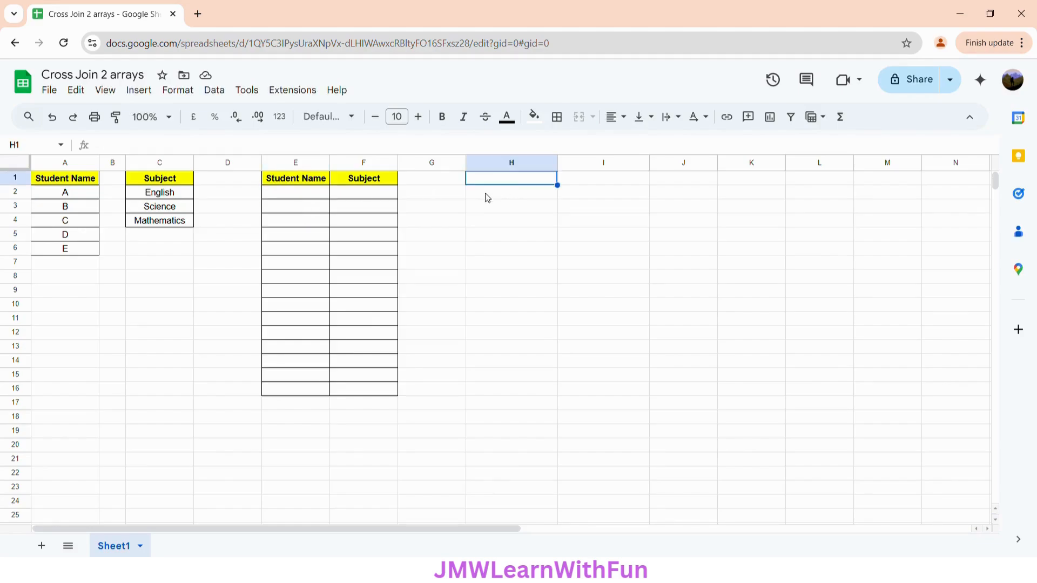
type("=")
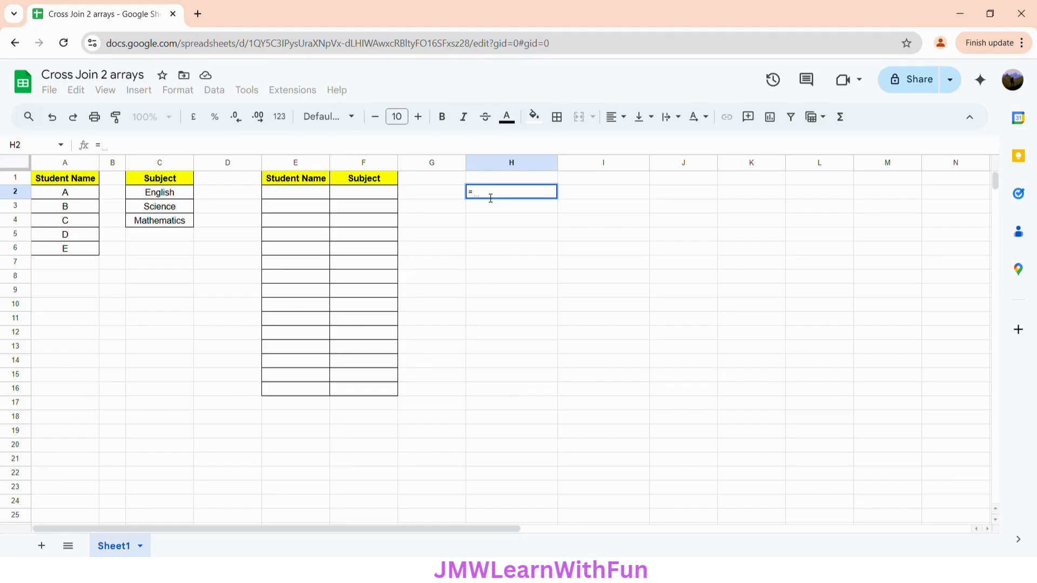
type("TRA")
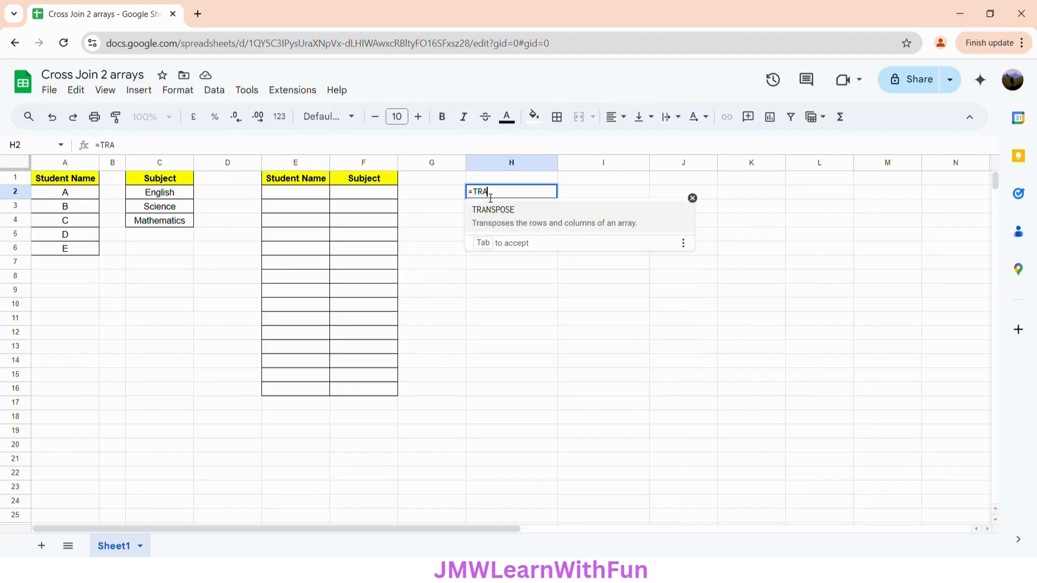
type("NSPOSE(")
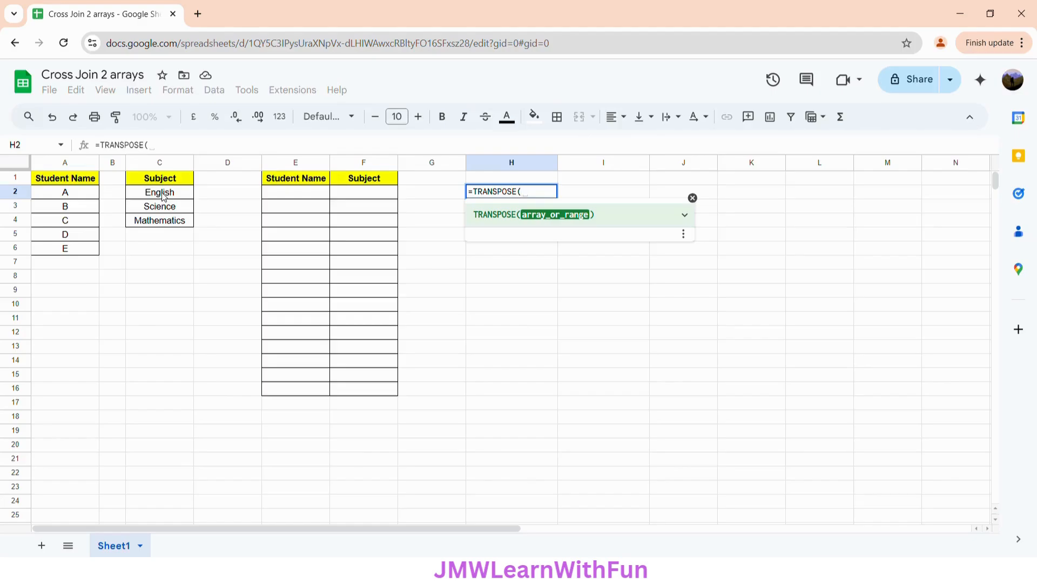
left_click_drag(163, 197, 164, 227)
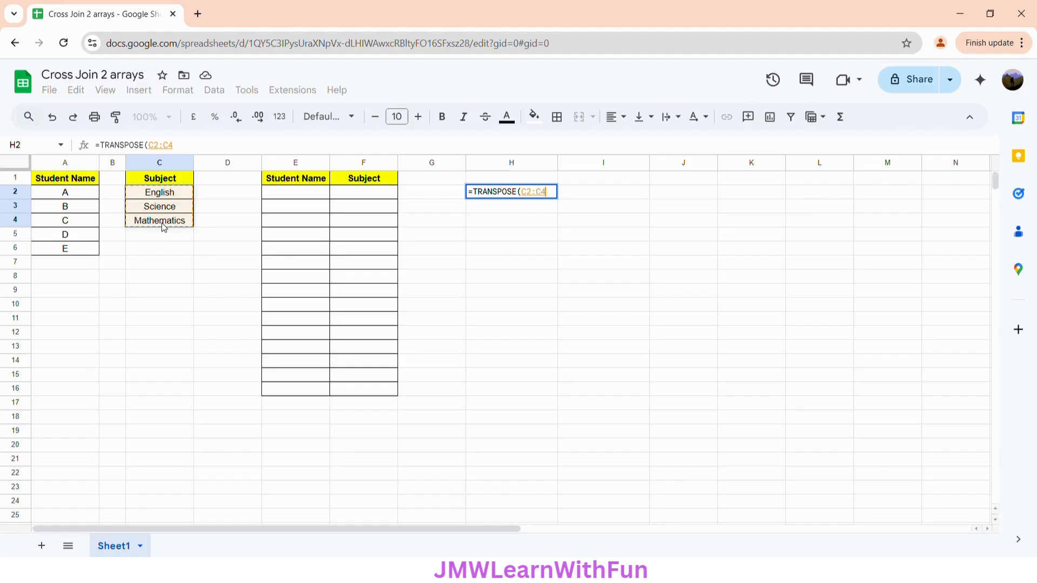
type(")")
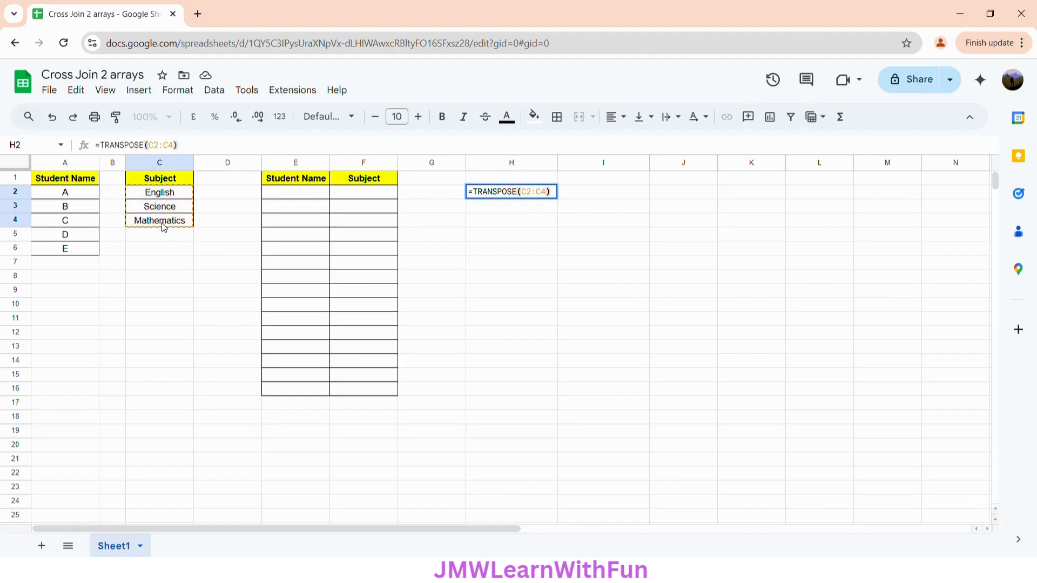
key("Return")
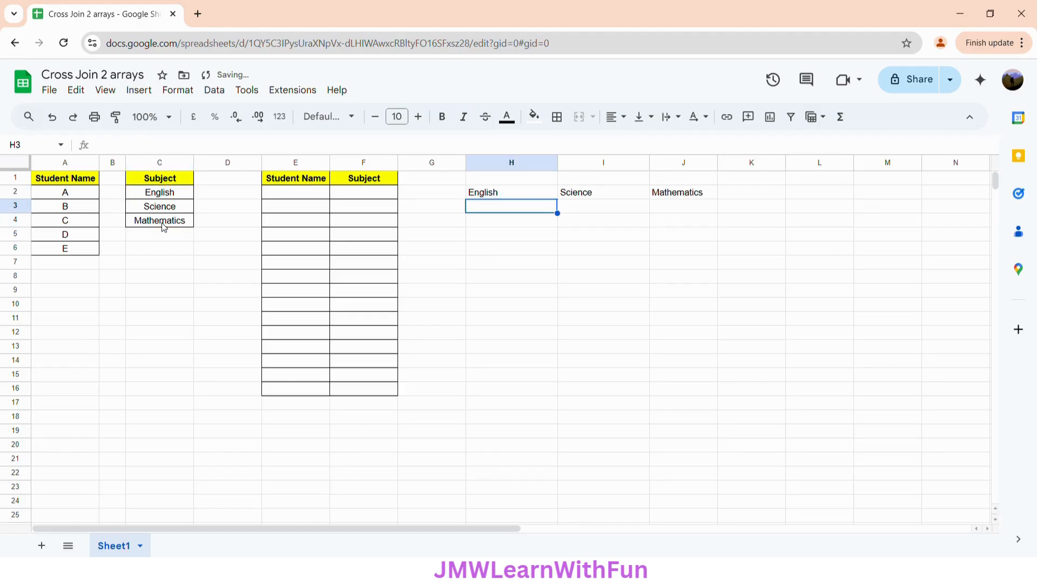
Extend the H2 formula to join the student names in A2:A6 to the transposed subjects with a "," separator
left_click(500, 197)
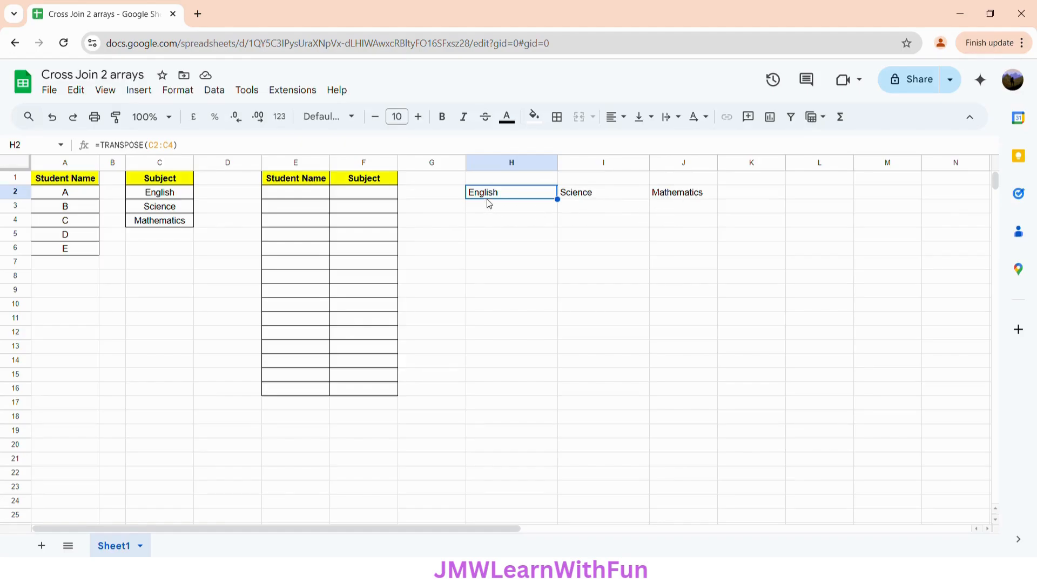
left_click(106, 146)
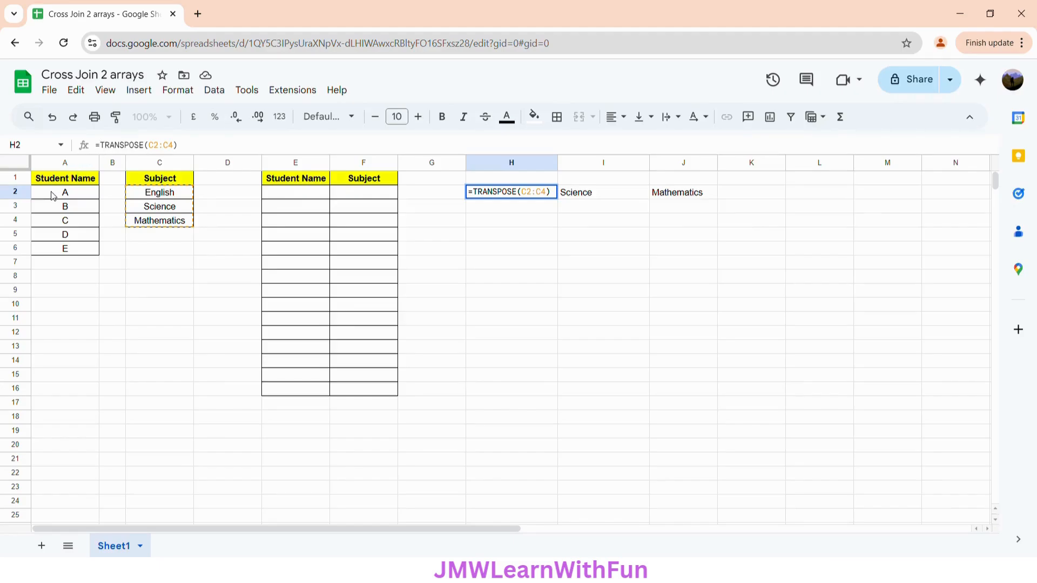
left_click_drag(53, 196, 58, 251)
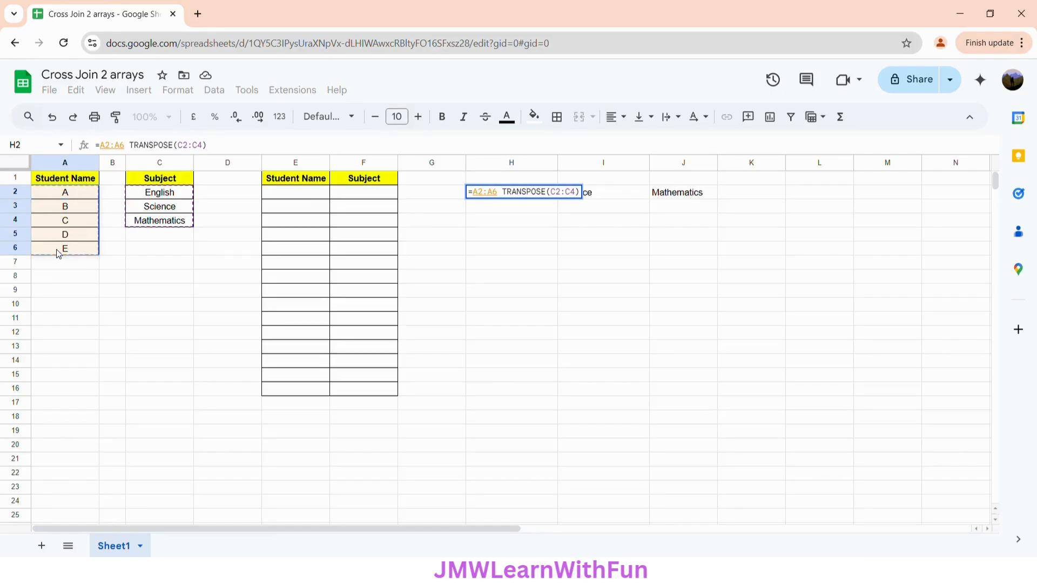
type("&")
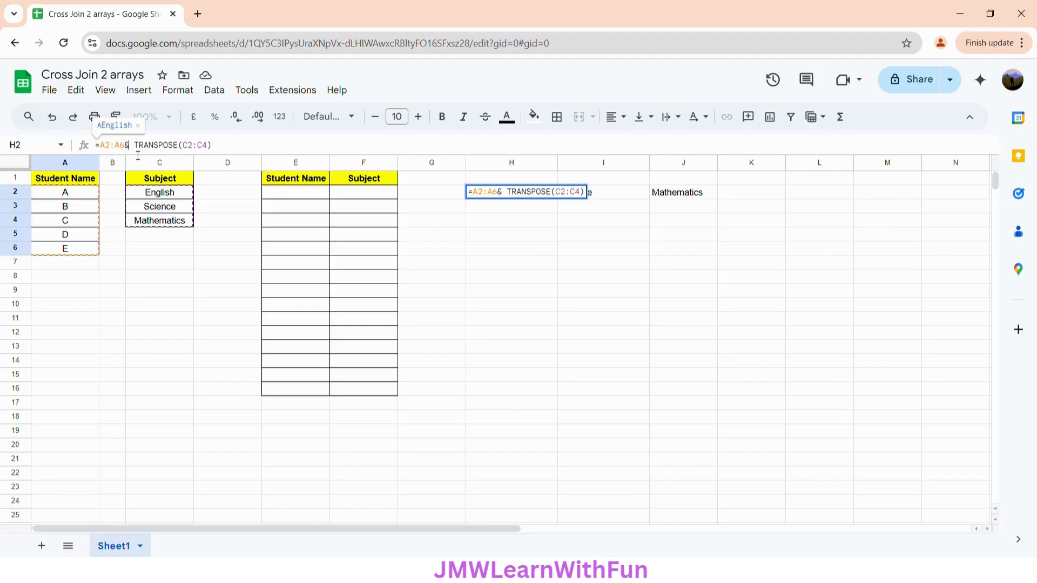
type("\"")
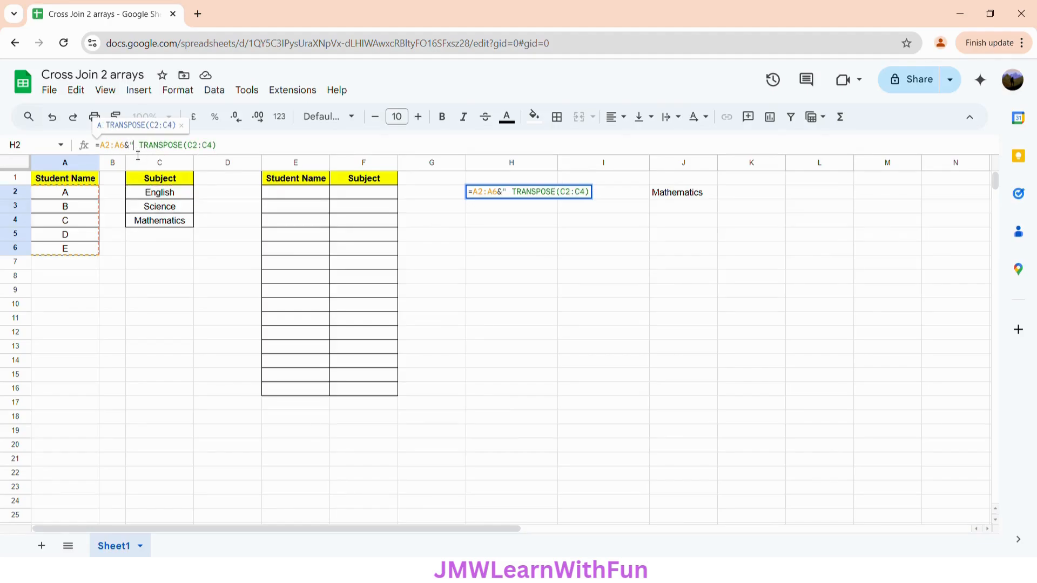
type("\"")
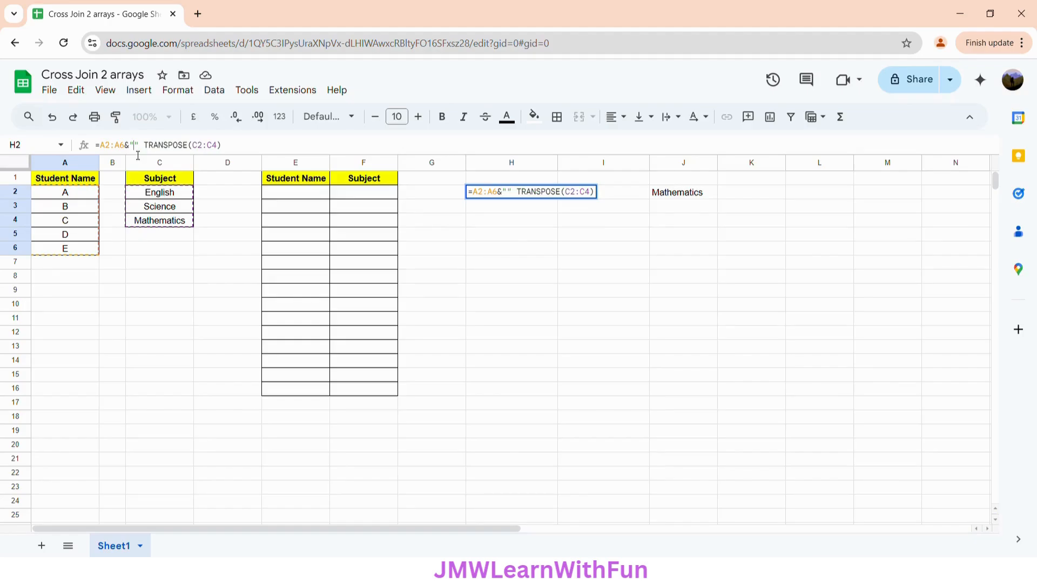
type(",")
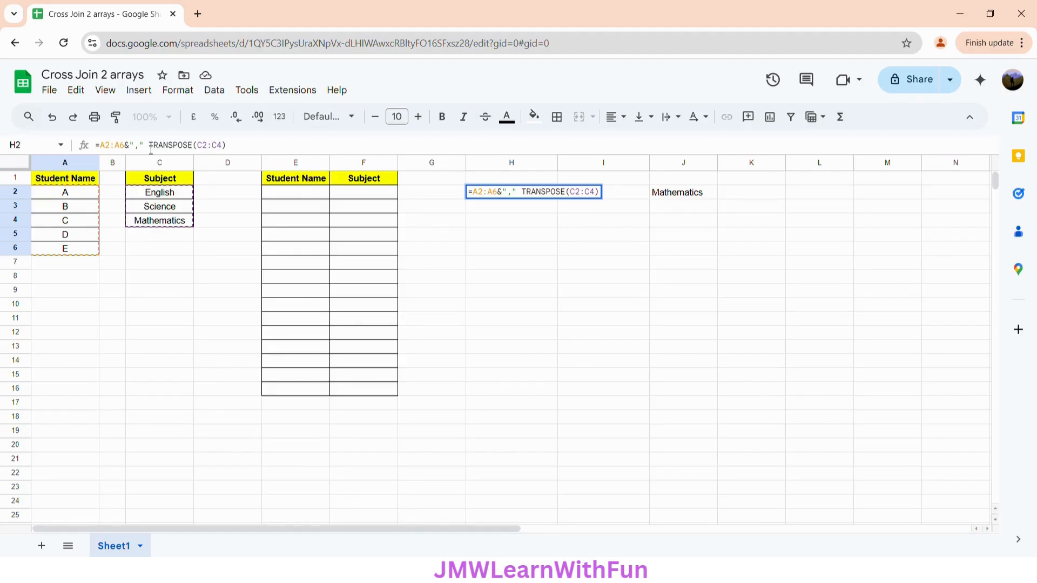
type("&")
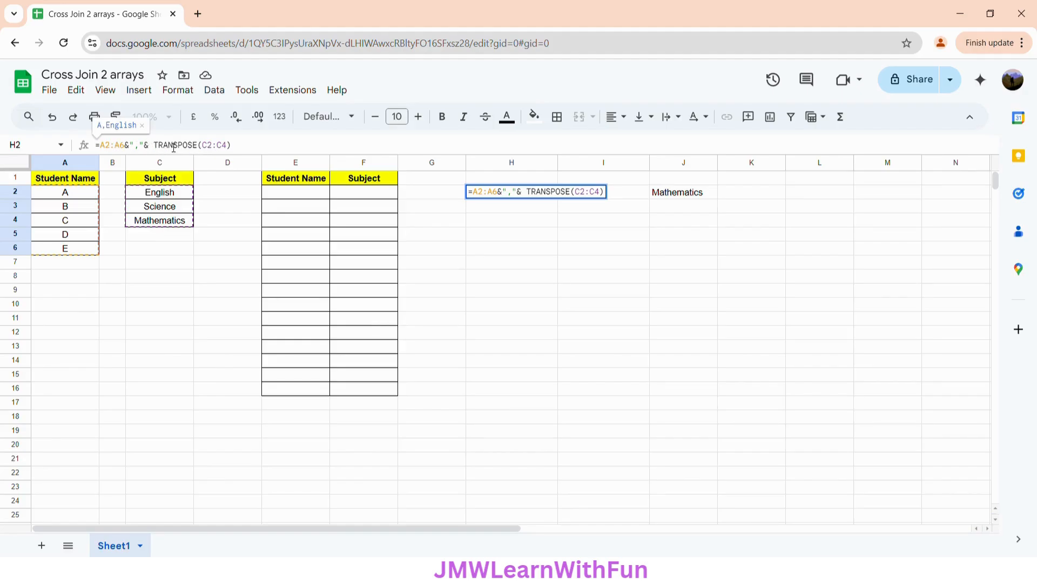
Wrap the whole joining expression in H2 in ARRAYFORMULA and apply it
left_click(107, 150)
type("ARRAYFO")
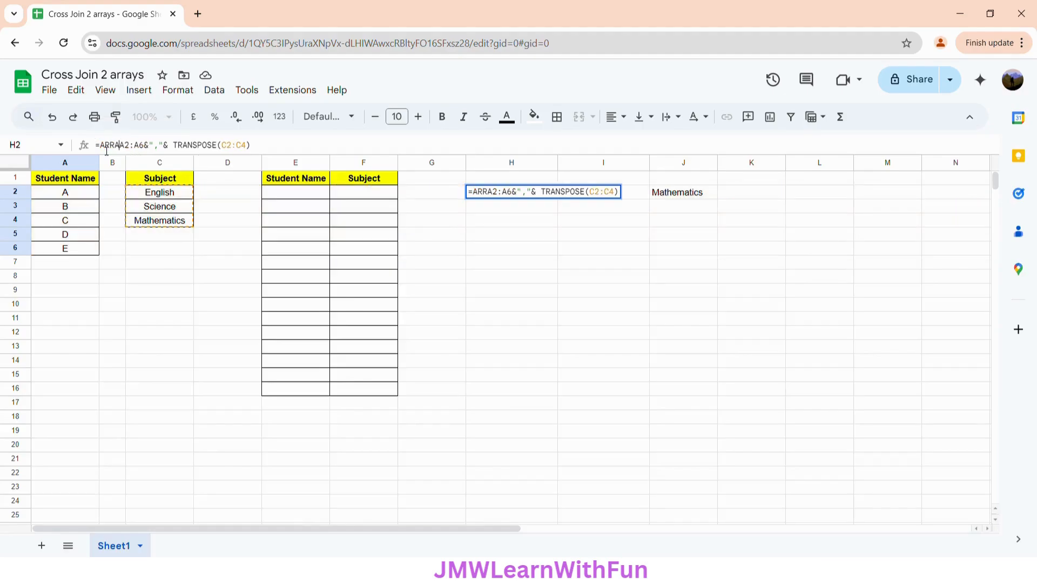
type("RMULA")
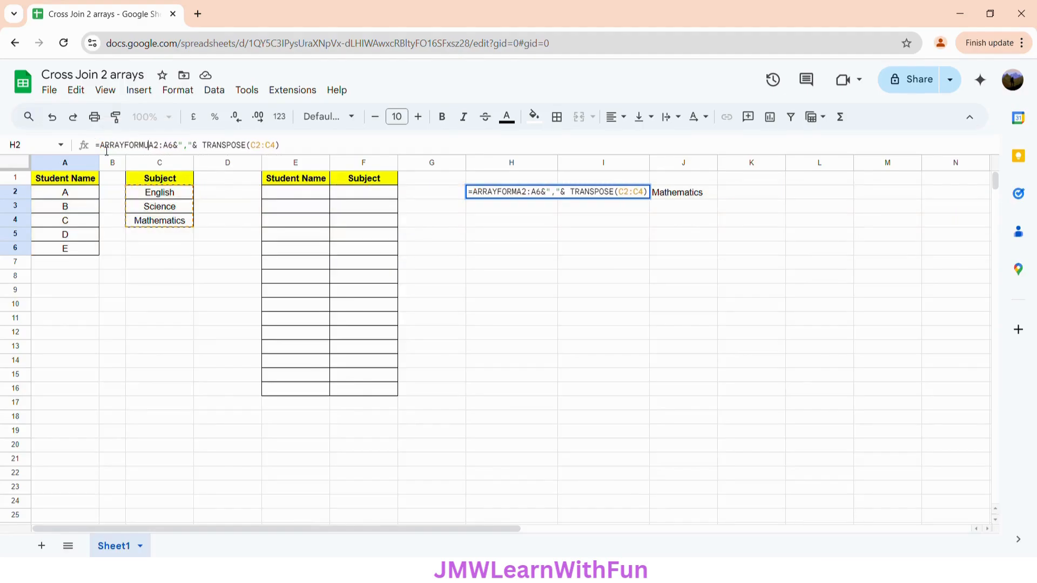
type("(")
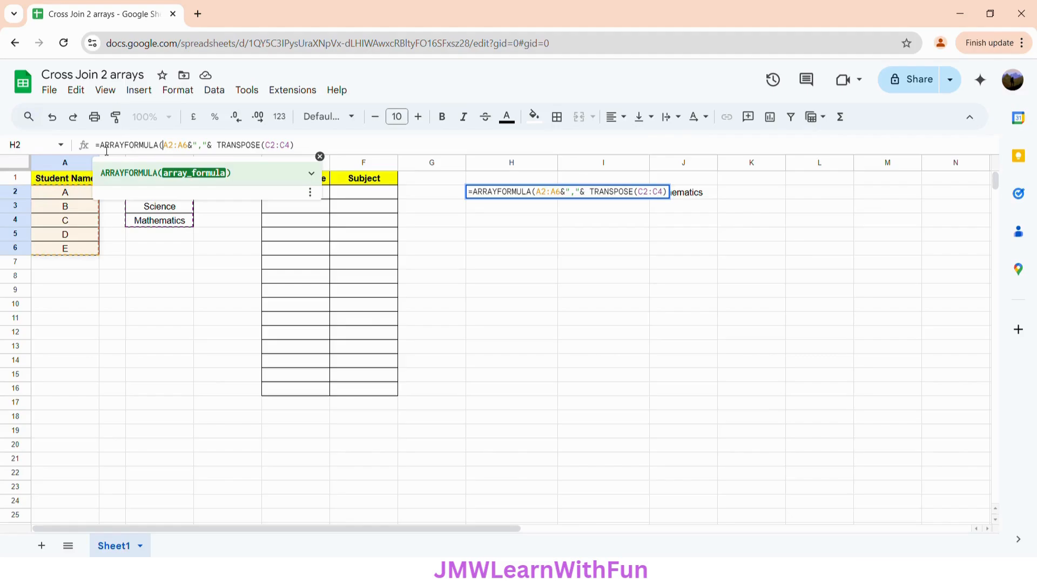
left_click(315, 152)
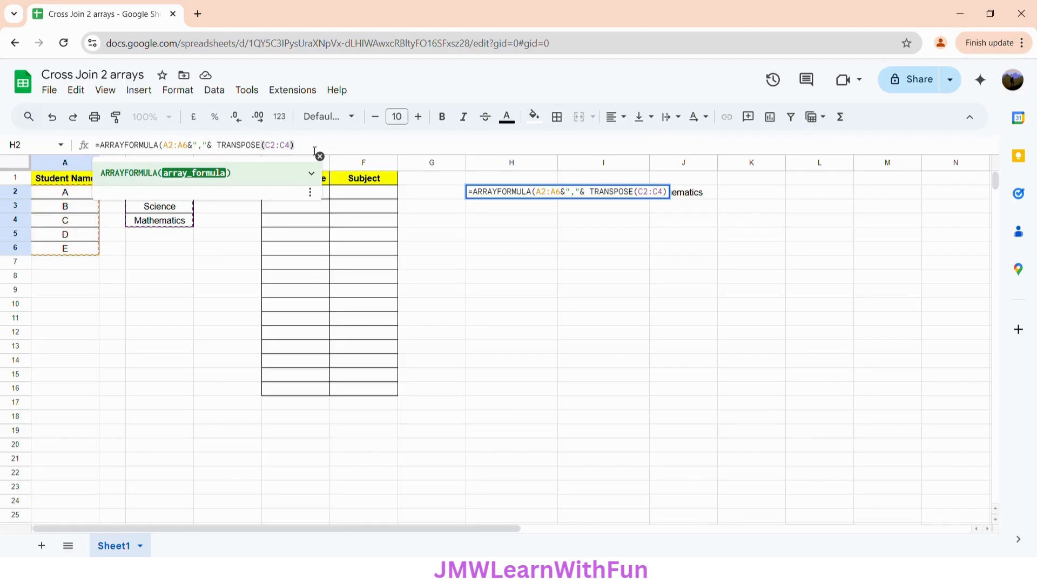
type(")")
key("Return")
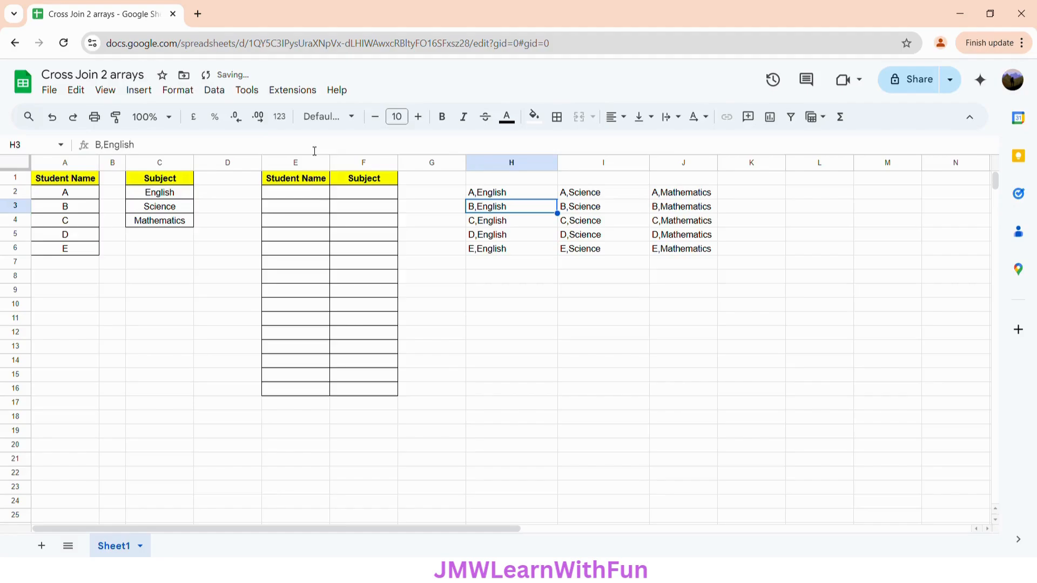
Examine each student and subject combination in H2:J6, row by row
left_click(520, 195)
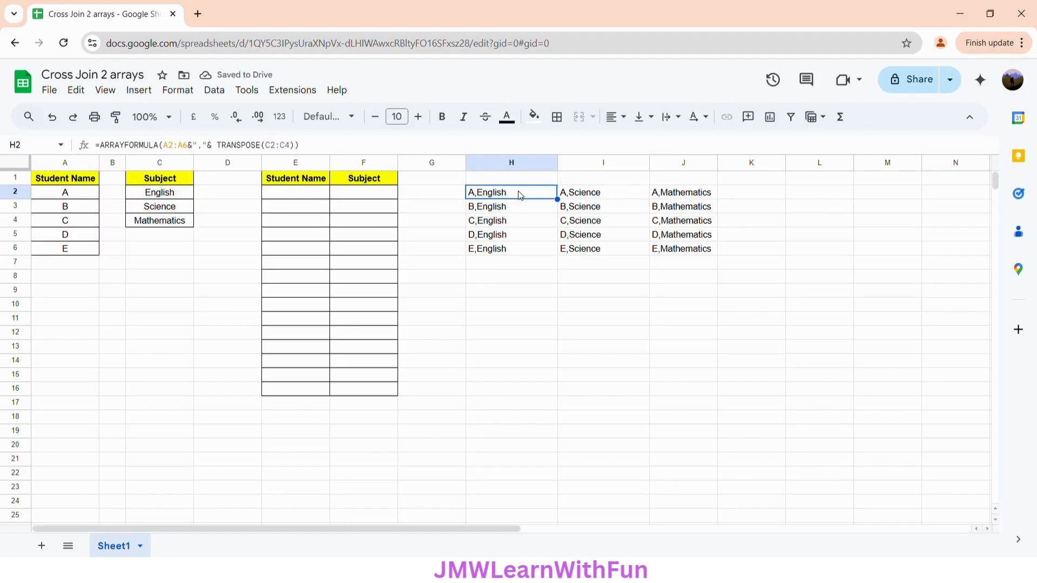
left_click(621, 196)
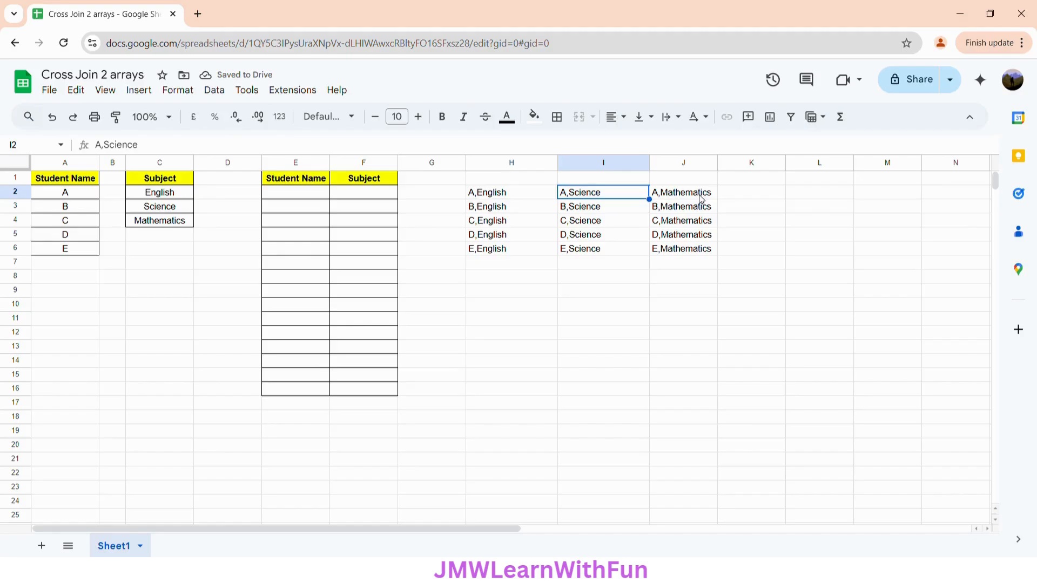
left_click(679, 199)
left_click(503, 208)
left_click(601, 211)
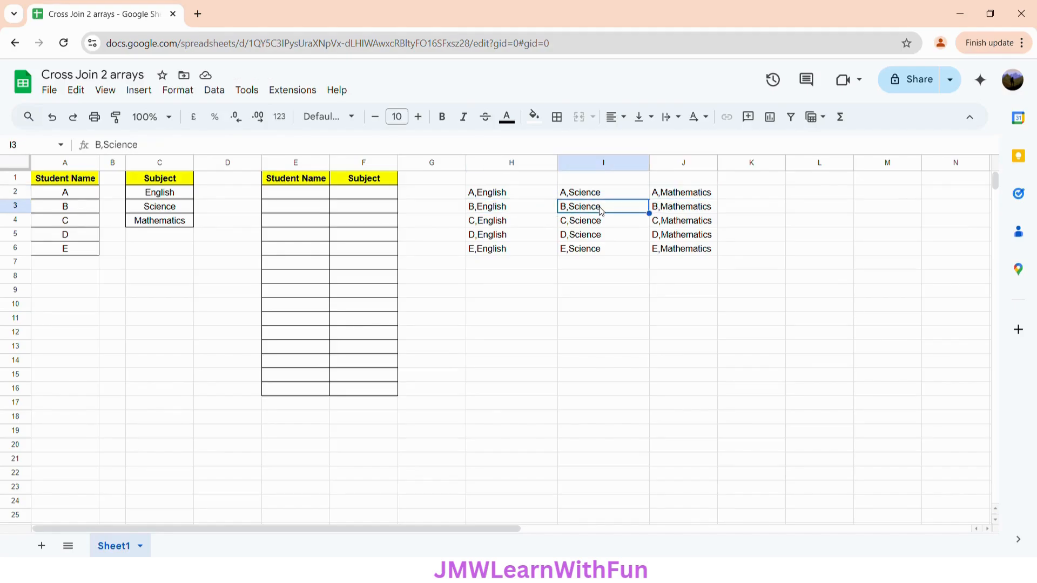
left_click(679, 211)
left_click(484, 227)
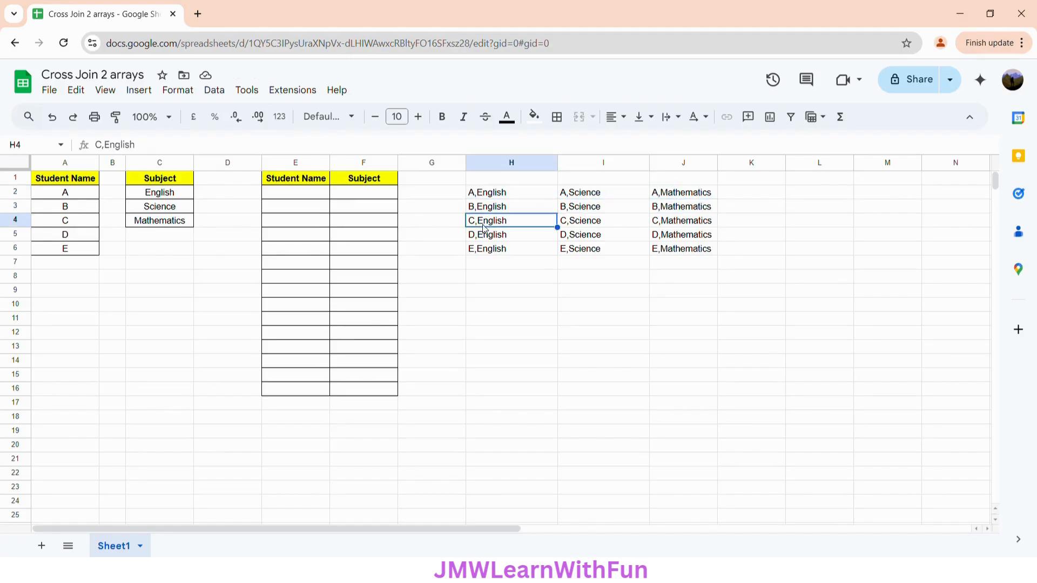
left_click(594, 227)
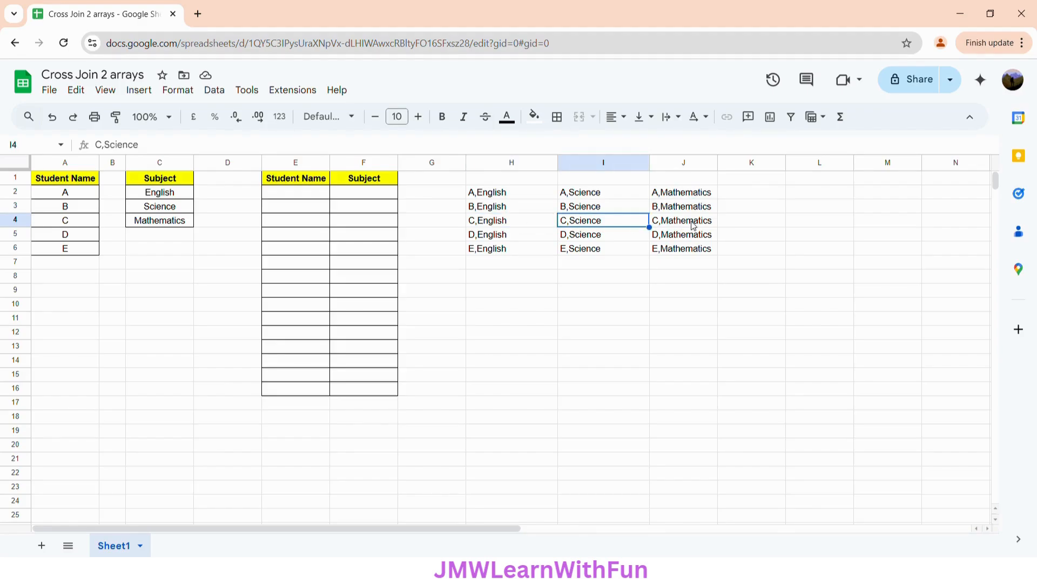
left_click(675, 226)
left_click(497, 237)
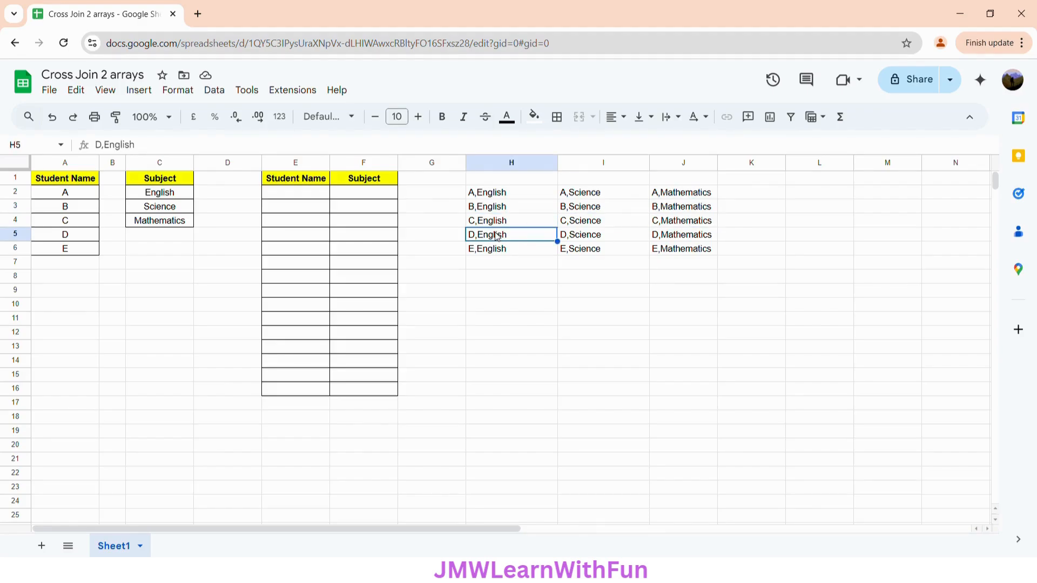
left_click(594, 238)
left_click(690, 239)
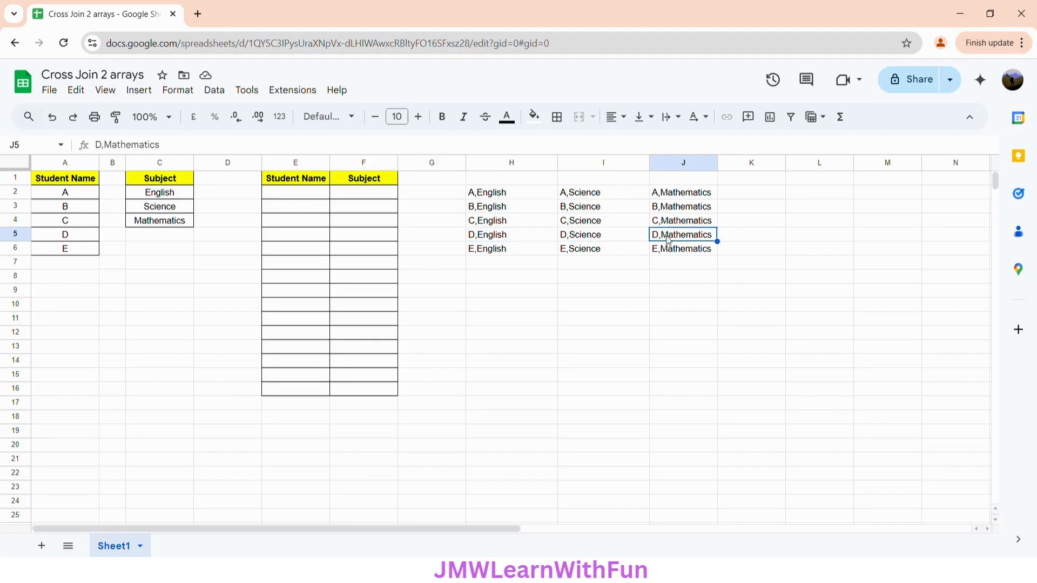
left_click(510, 250)
left_click(605, 253)
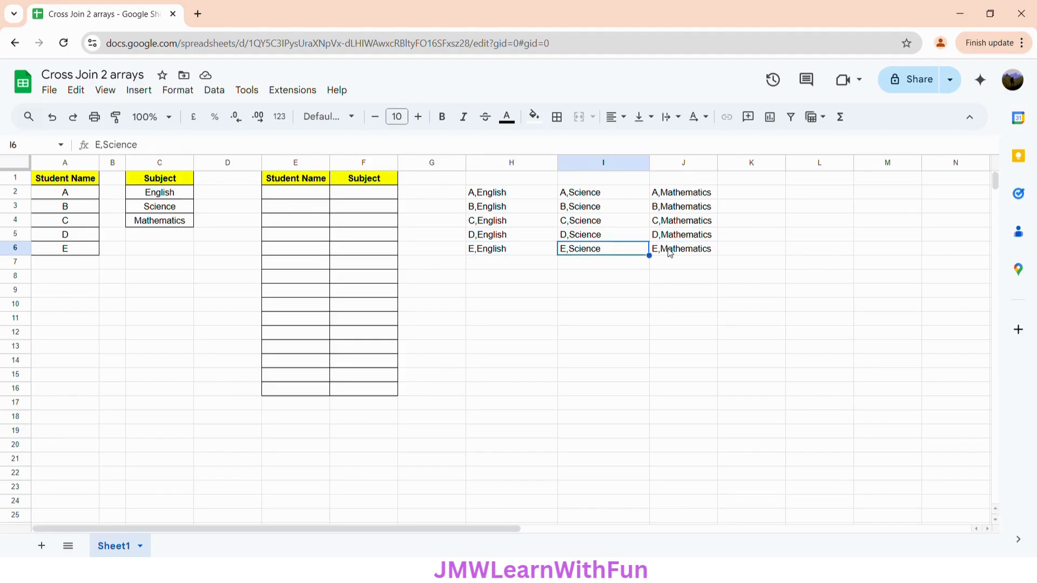
left_click(686, 253)
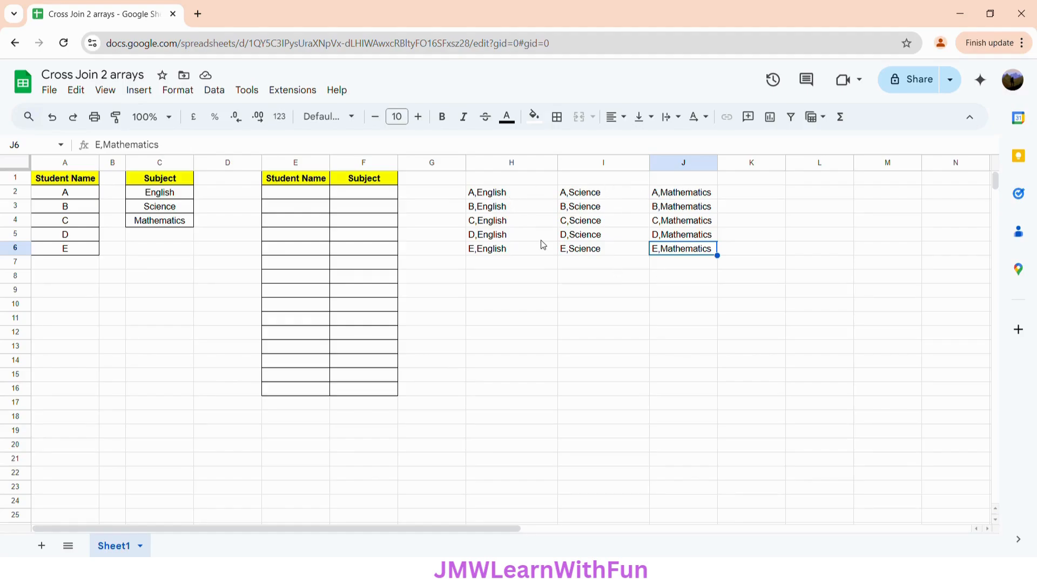
Wrap the existing H2 formula in FLATTEN to stack all student-subject combinations in a single column
left_click(513, 195)
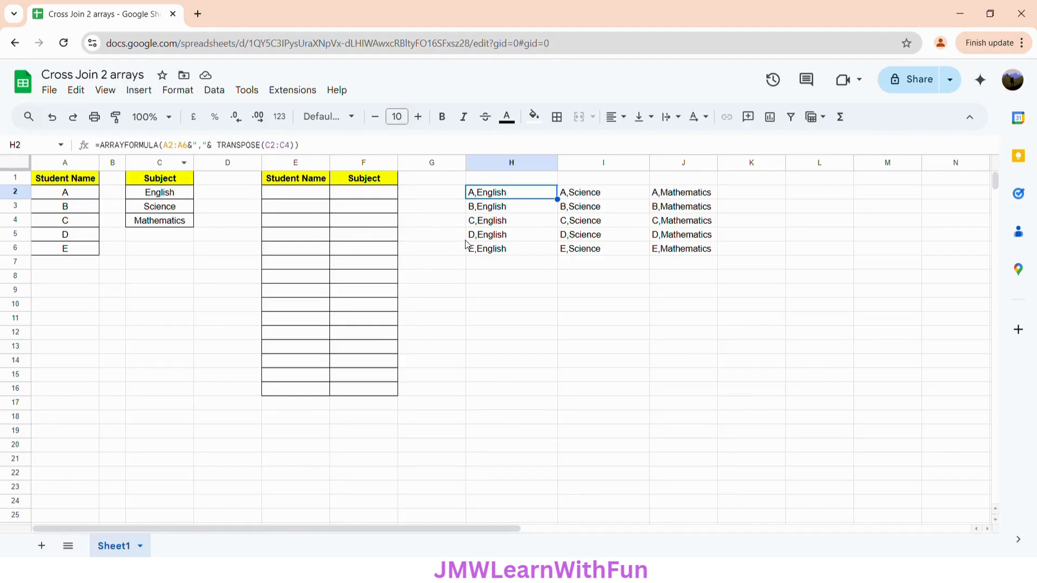
left_click(106, 145)
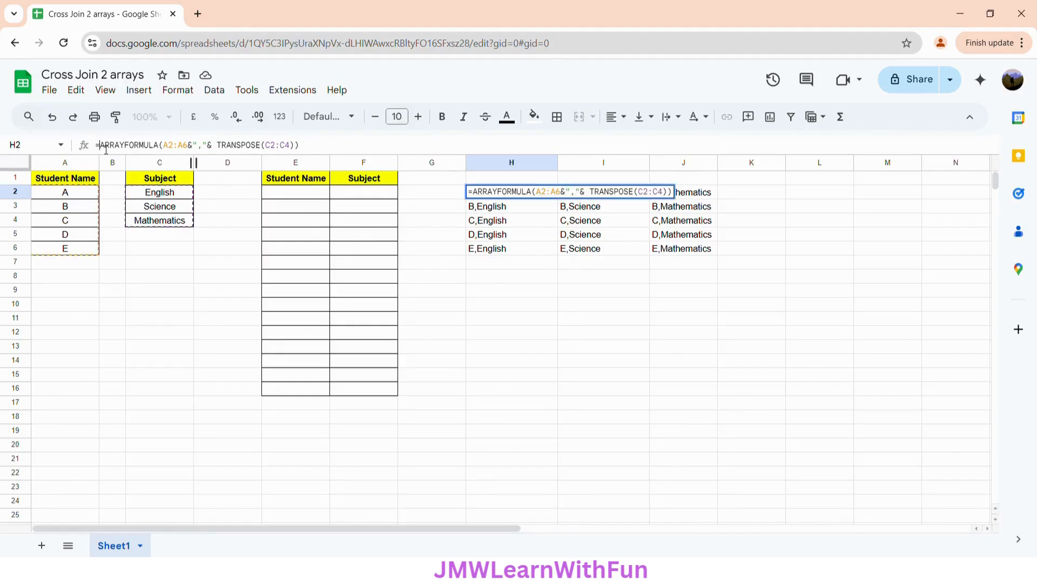
type("FLATTE")
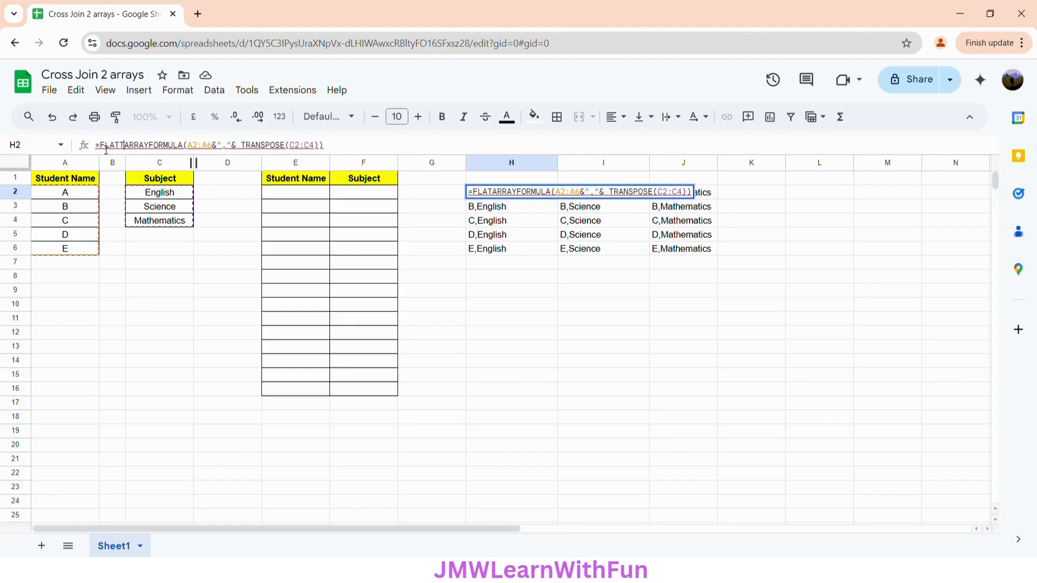
type("N(")
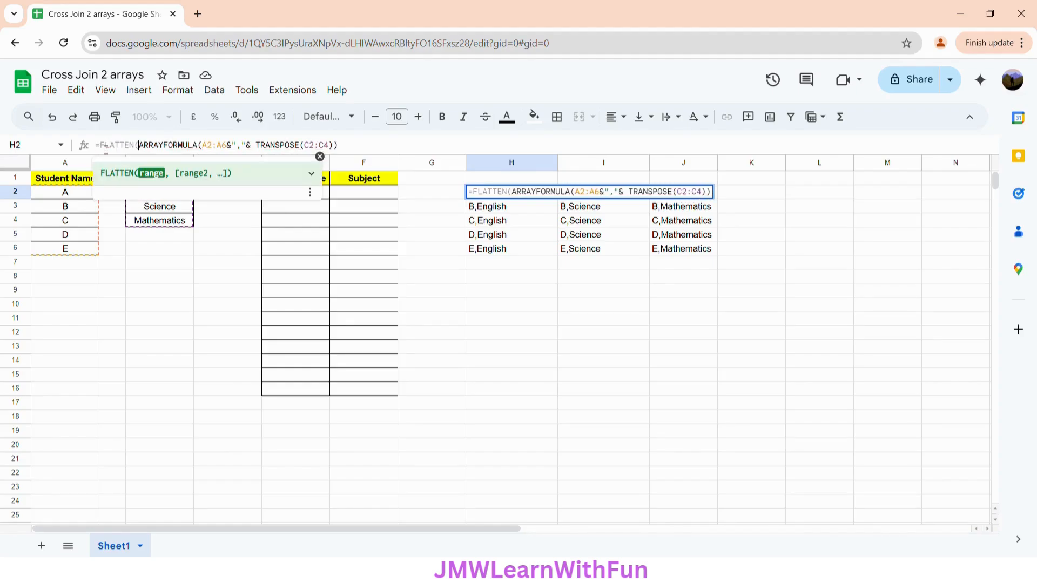
left_click(368, 147)
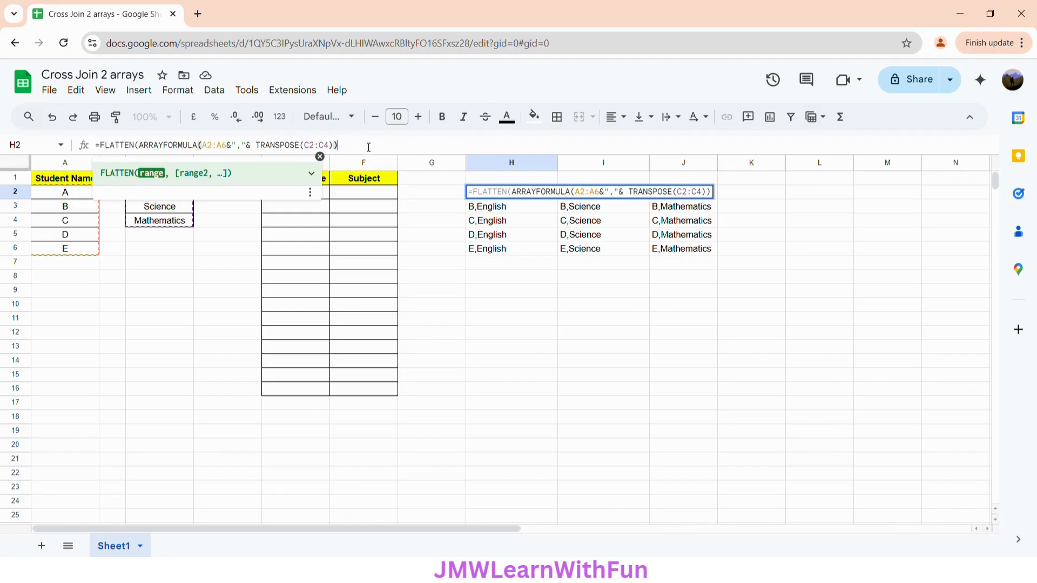
type(")")
key("Return")
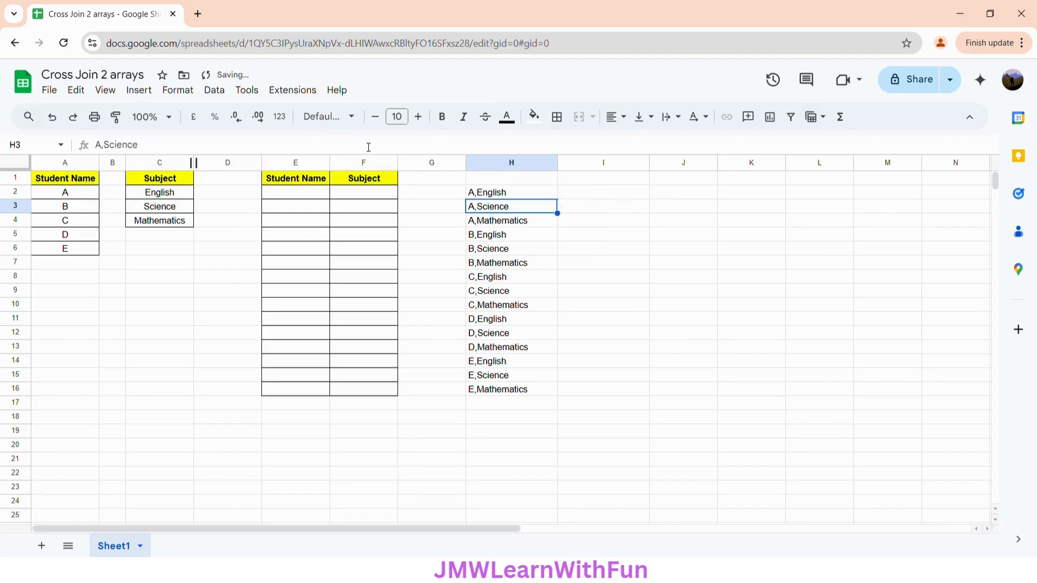
Wrap the H2 formula in SPLIT with "," as the delimiter to separate student names from subjects
left_click(510, 194)
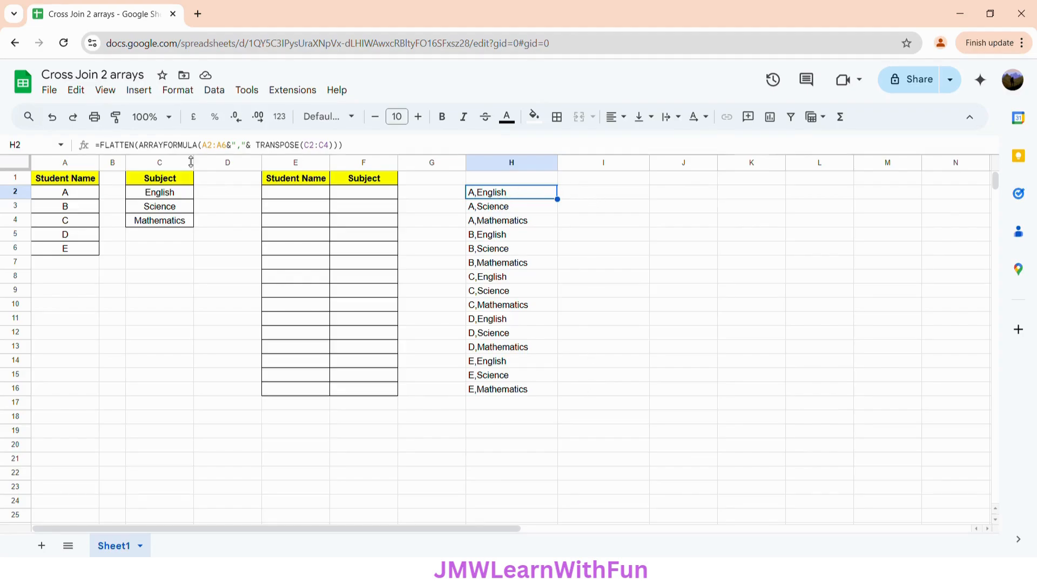
left_click(106, 150)
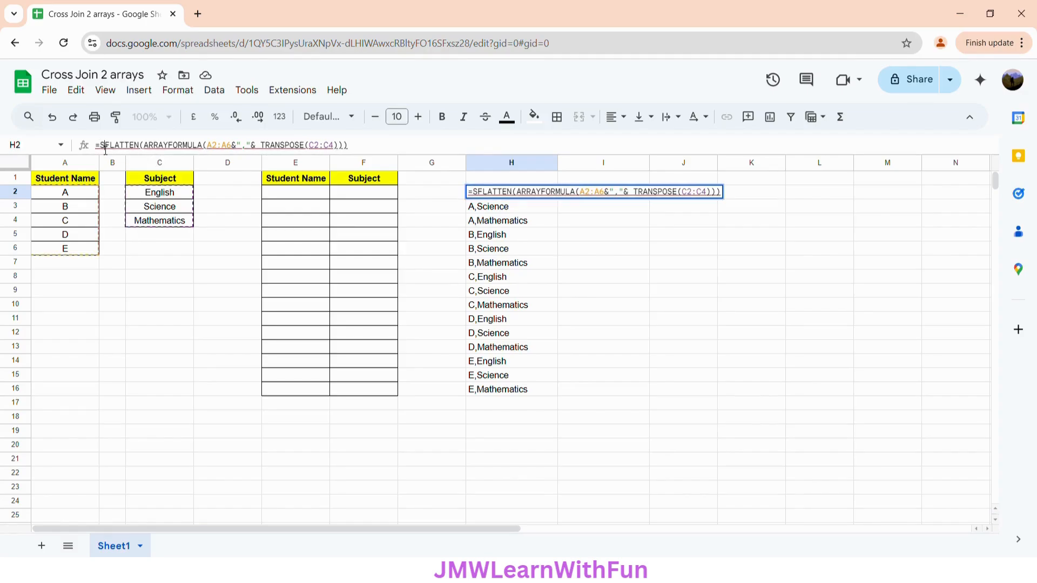
type("SPLIT")
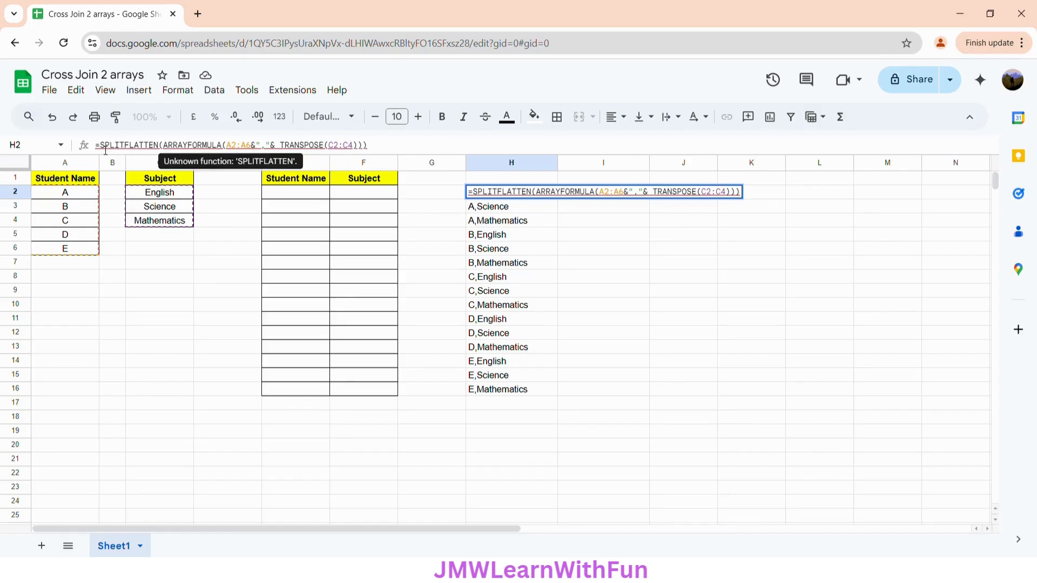
type("(")
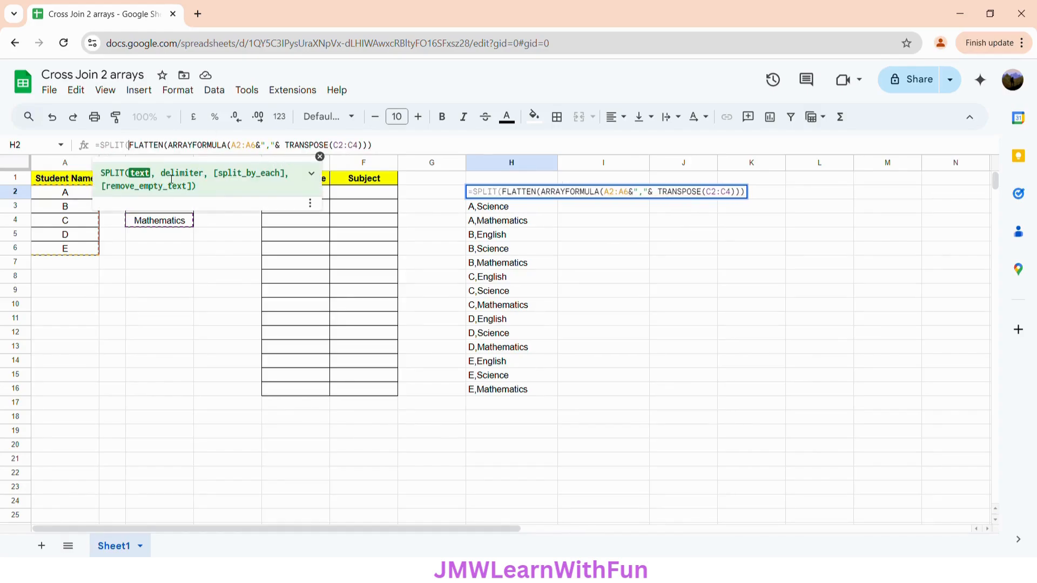
left_click(386, 148)
type(",")
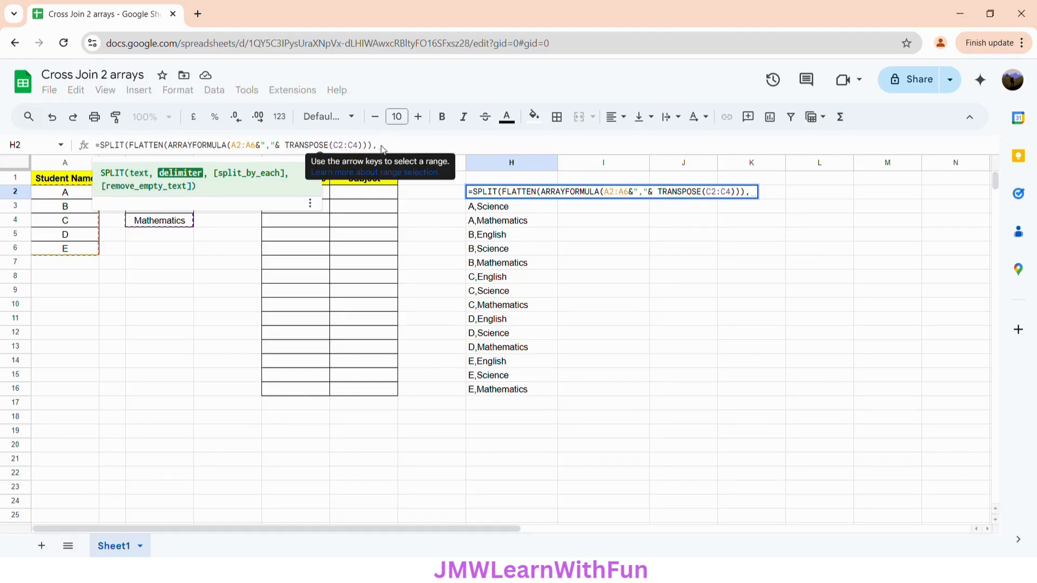
type("\"")
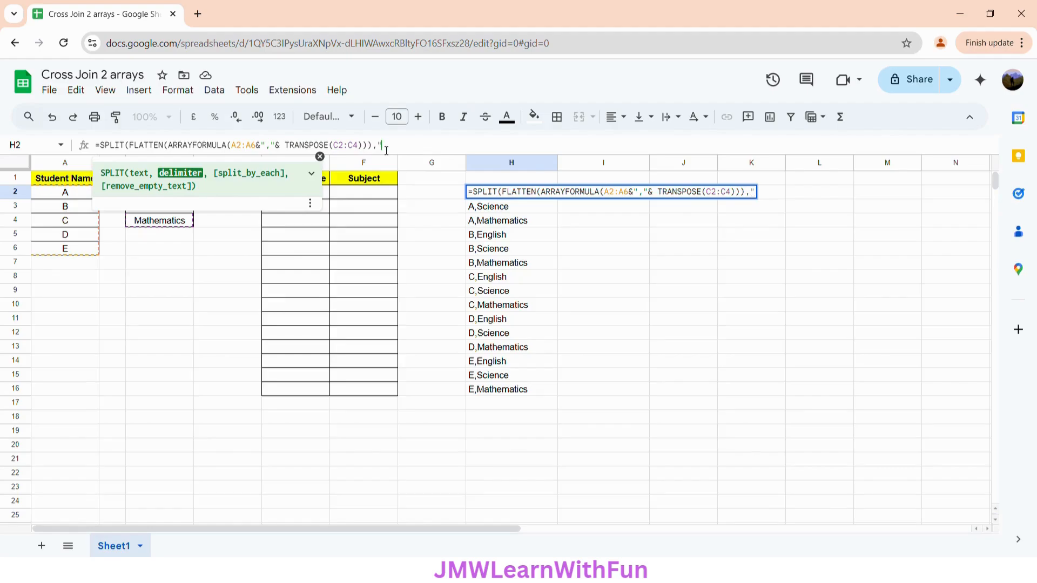
type(",\")")
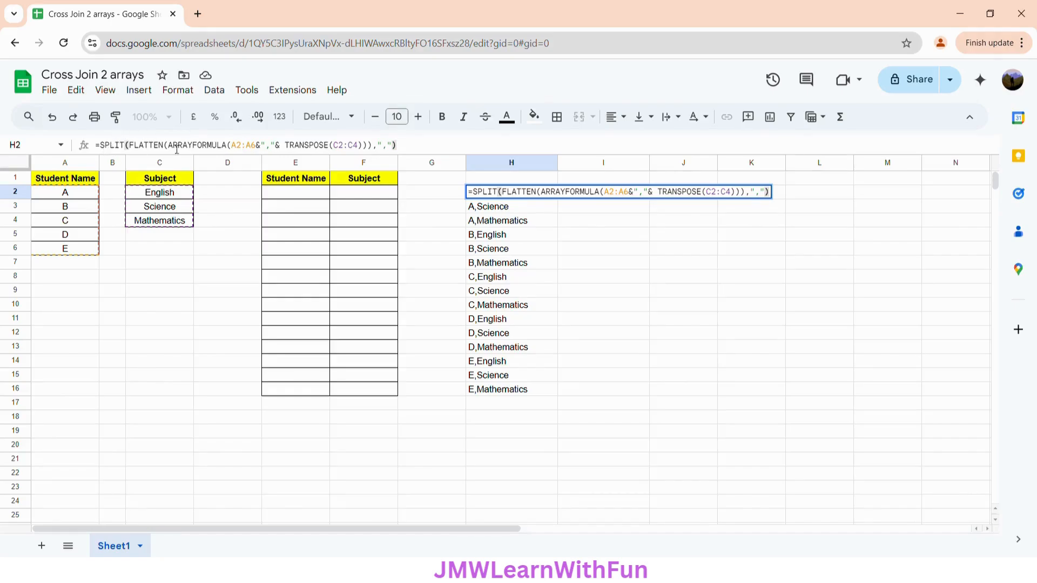
Enclose the whole SPLIT expression in H2 in an outer ARRAYFORMULA and apply it
left_click(107, 149)
type("ARRAYF")
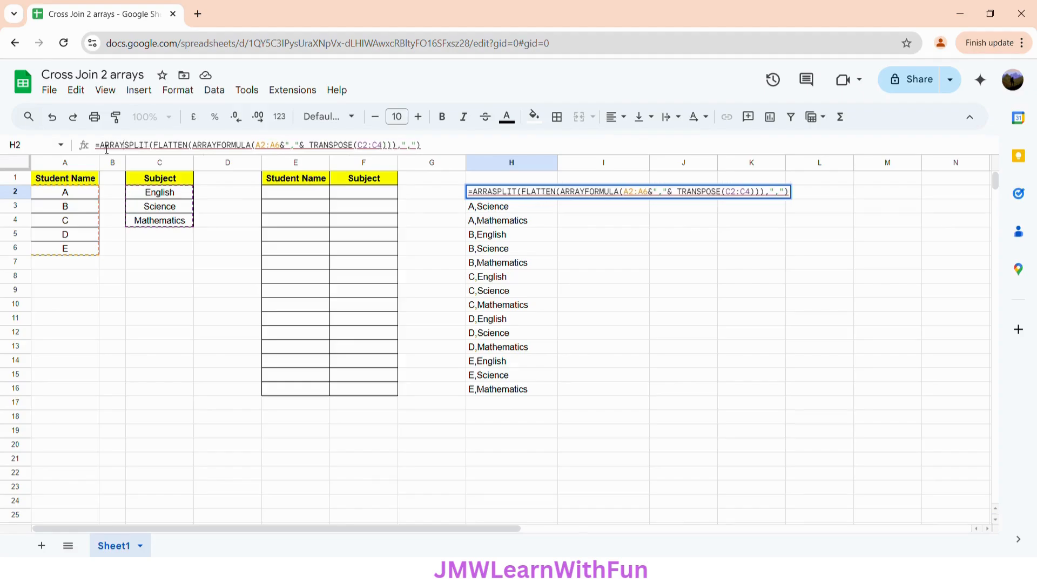
type("ORMULA")
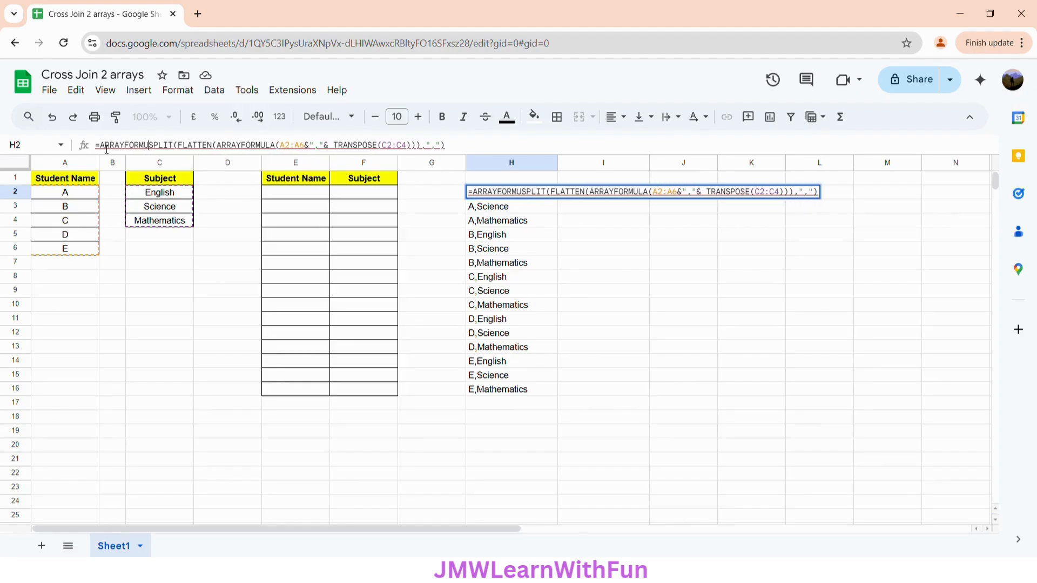
type("(")
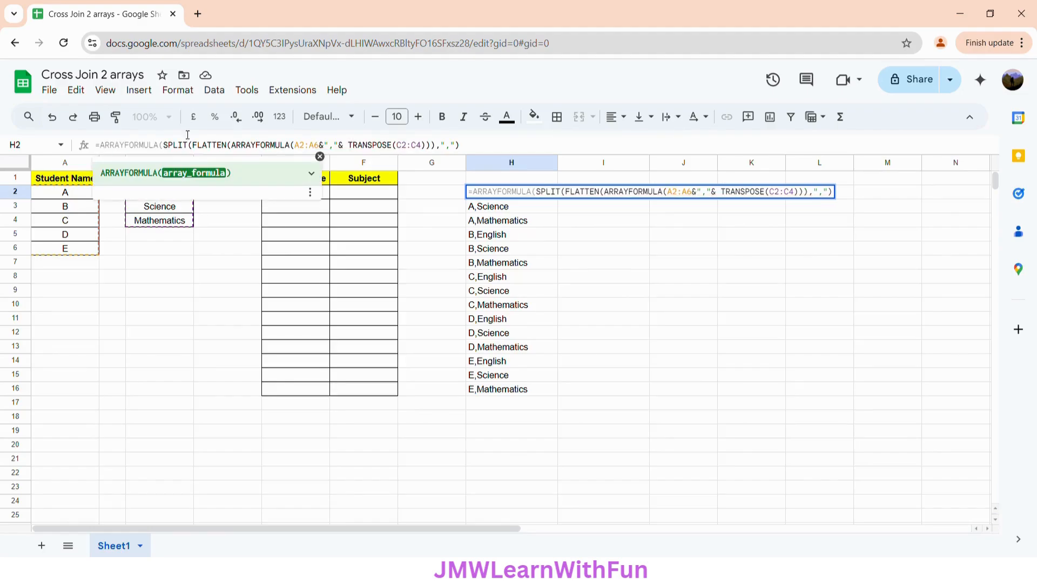
left_click(474, 150)
type(")")
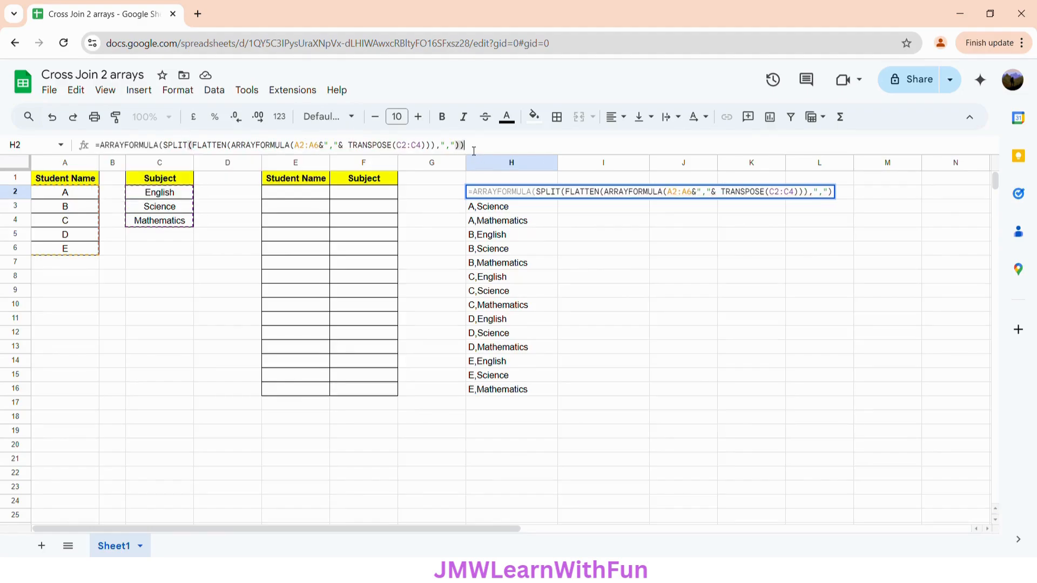
key("Return")
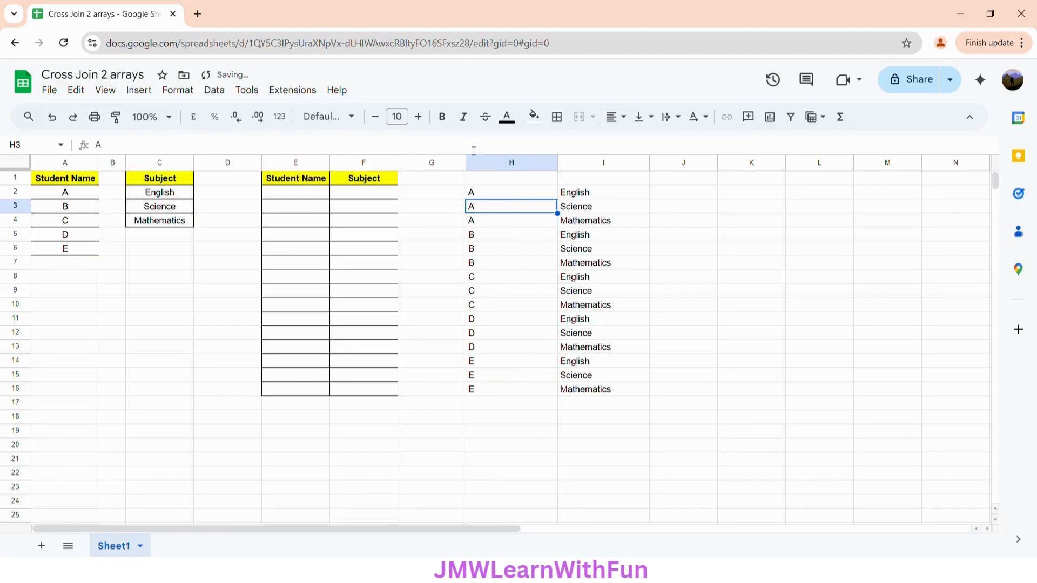
Copy the complete formula text from H2 into E2, under the Student Name header of the empty bordered table
left_click(501, 190)
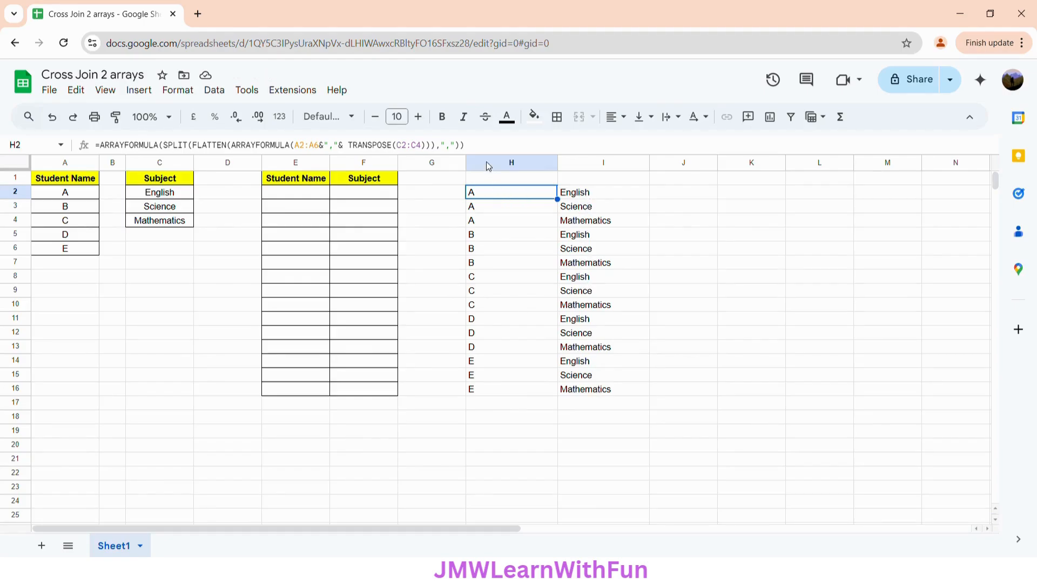
left_click_drag(481, 147, 72, 148)
key("ctrl+c")
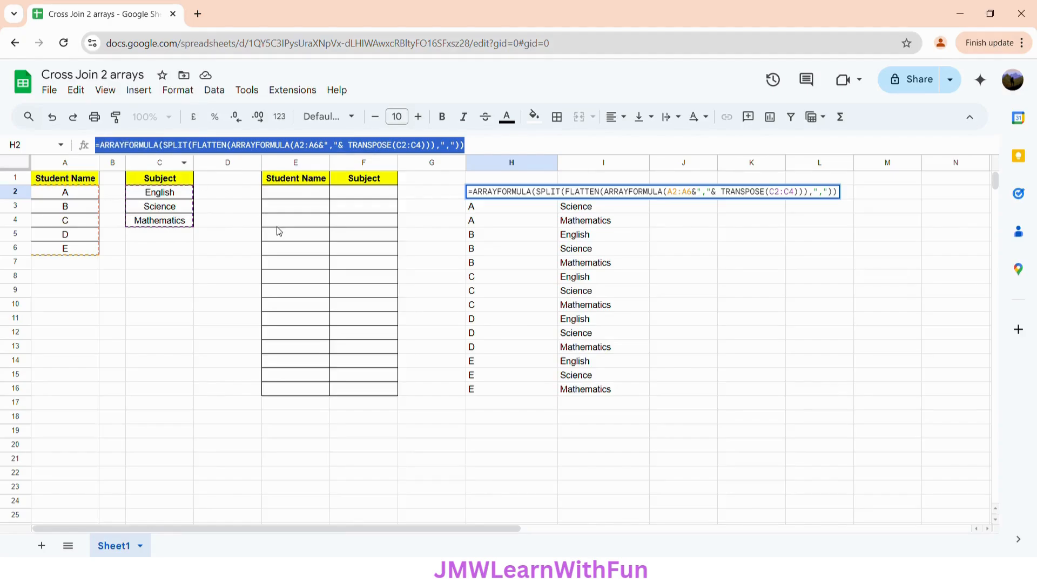
left_click(287, 190)
left_click(154, 147)
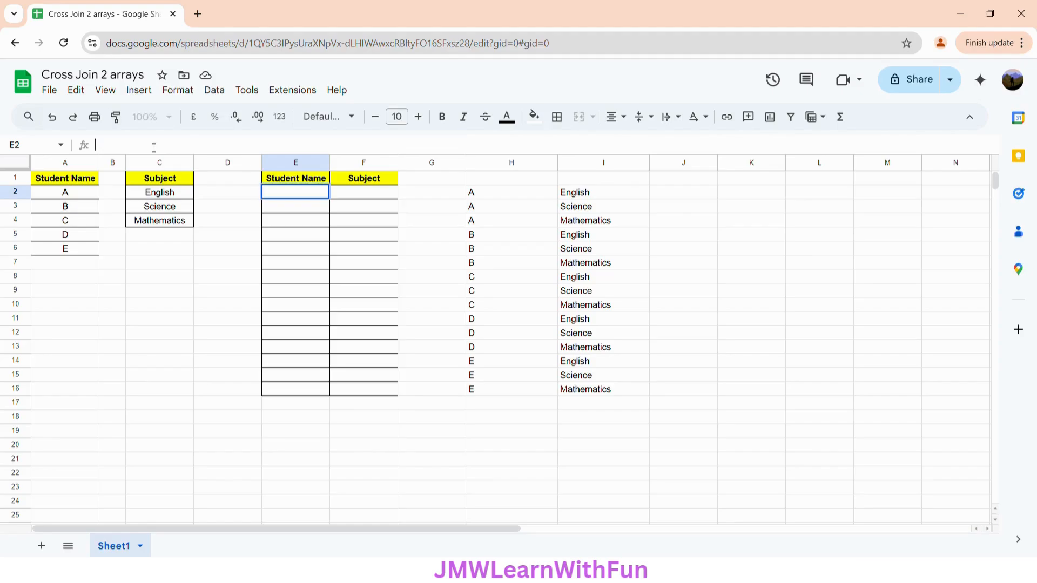
key("ctrl+v")
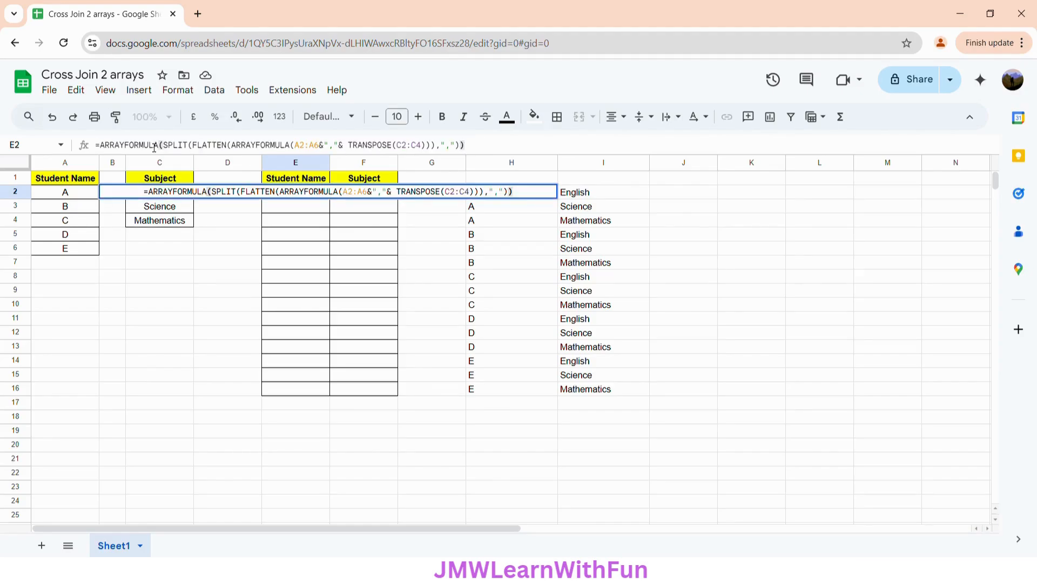
key("Return")
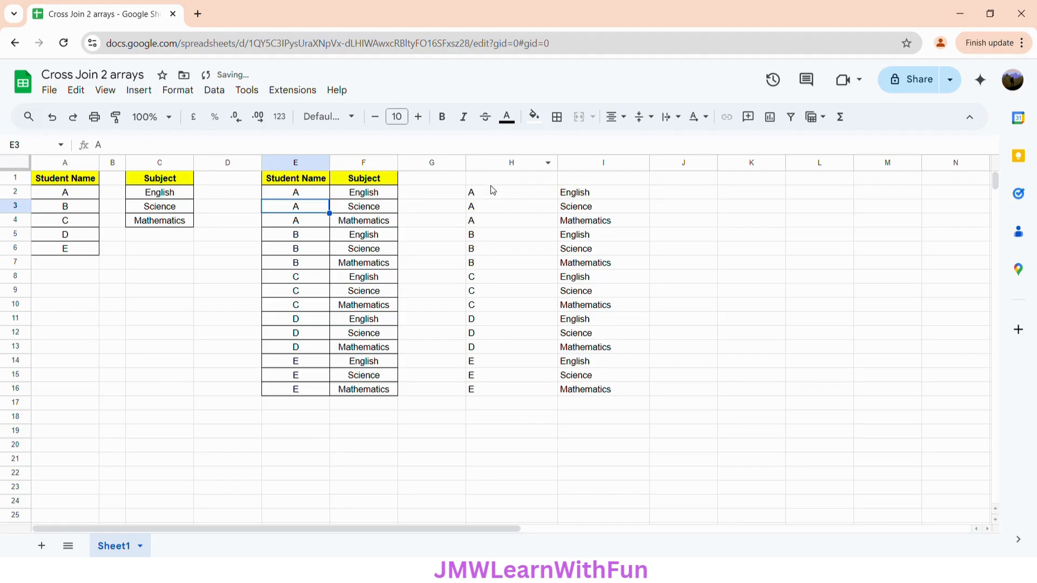
Delete the working formula from H2 and select E2 to show its formula
left_click(504, 198)
key("Delete")
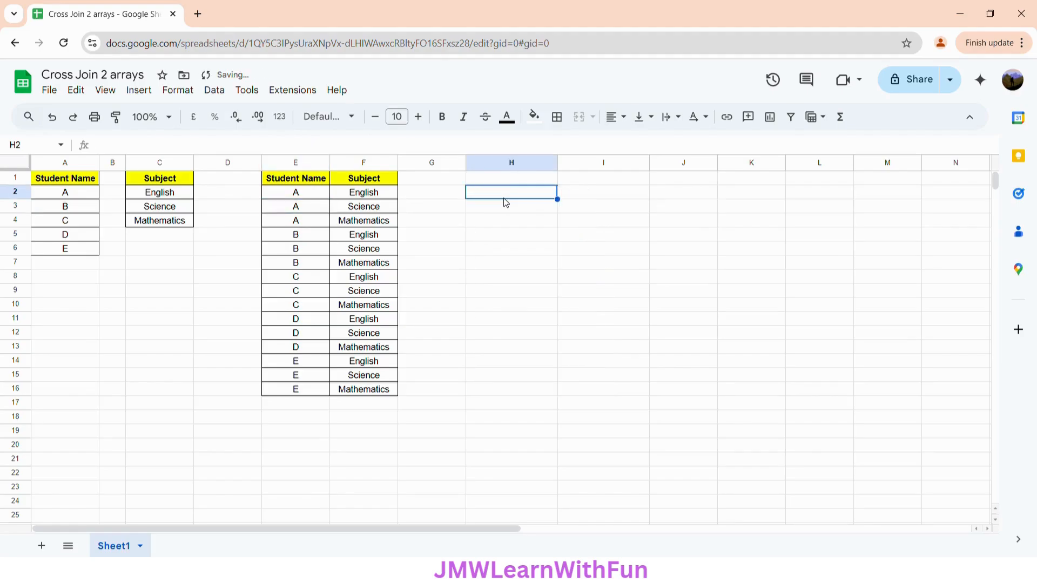
left_click(314, 195)
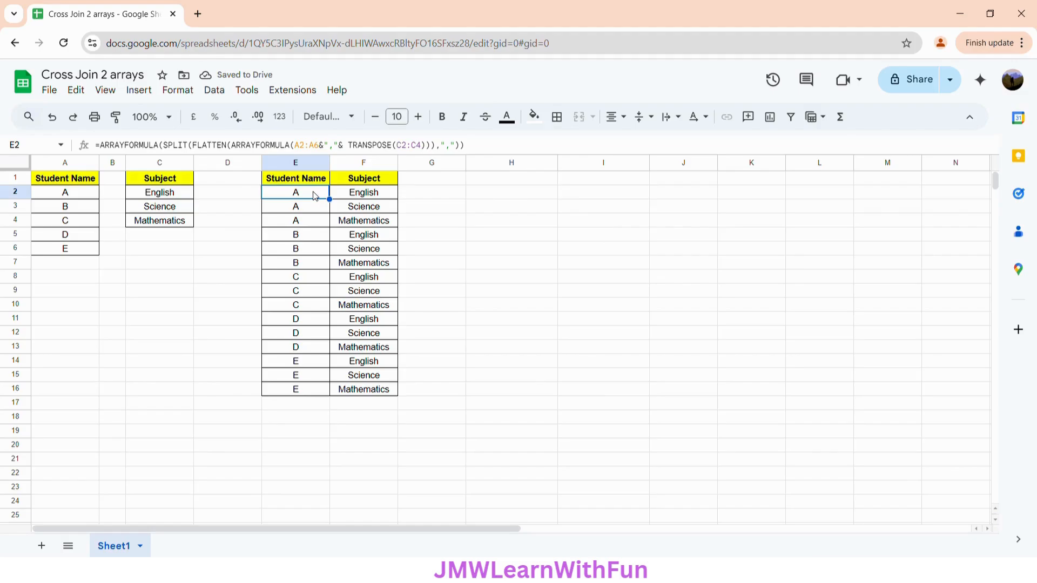